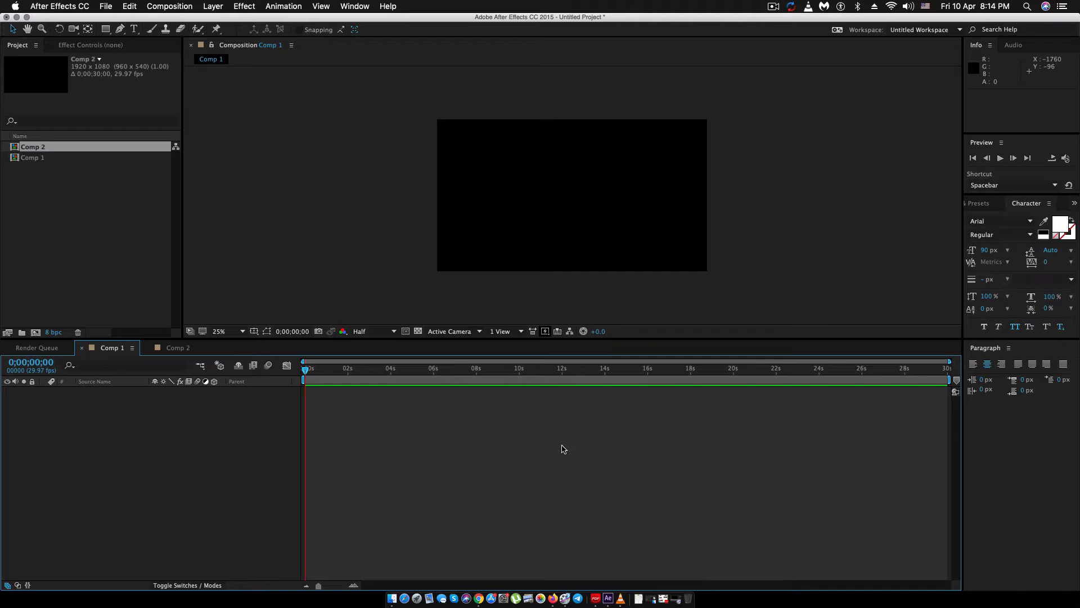
# - Create a new 1920 x 1080 px deep royal blue solid layer in Comp 1
pyautogui.click(519, 378)
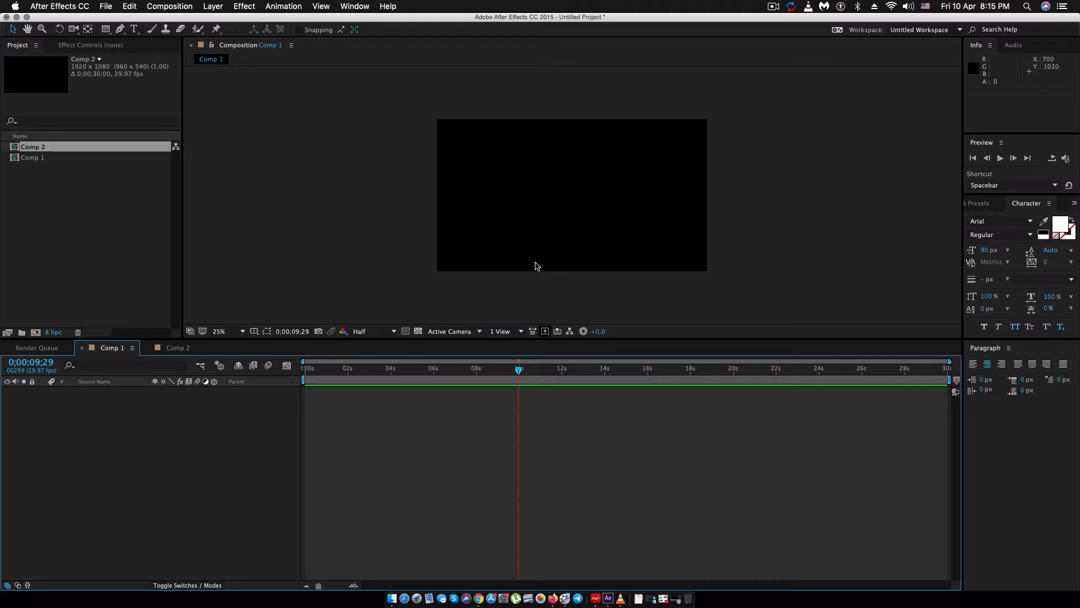
pyautogui.rightClick(218, 427)
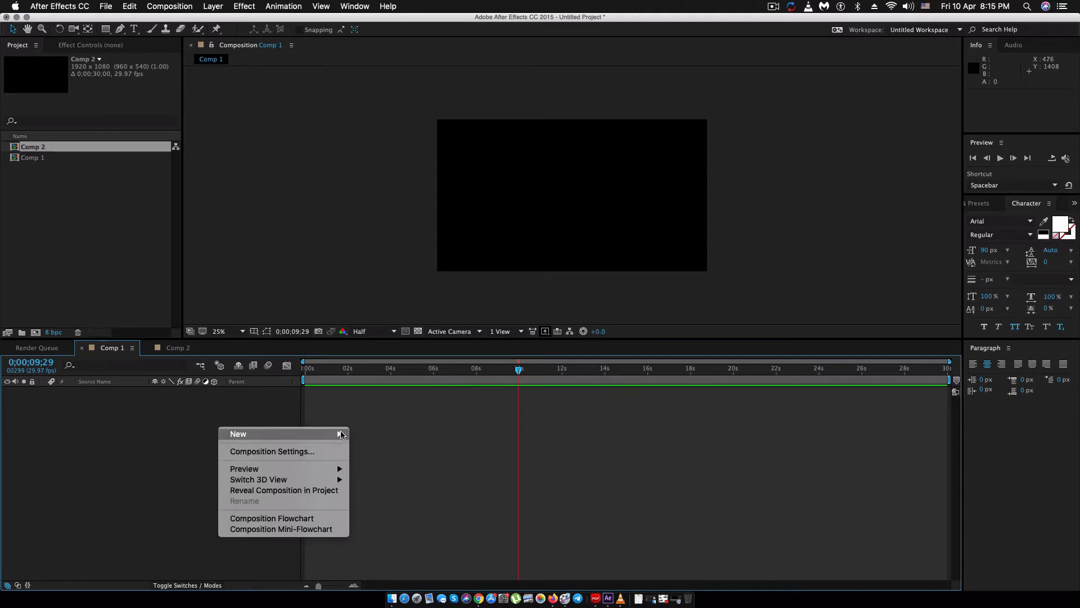
pyautogui.moveTo(340, 433)
pyautogui.click(392, 462)
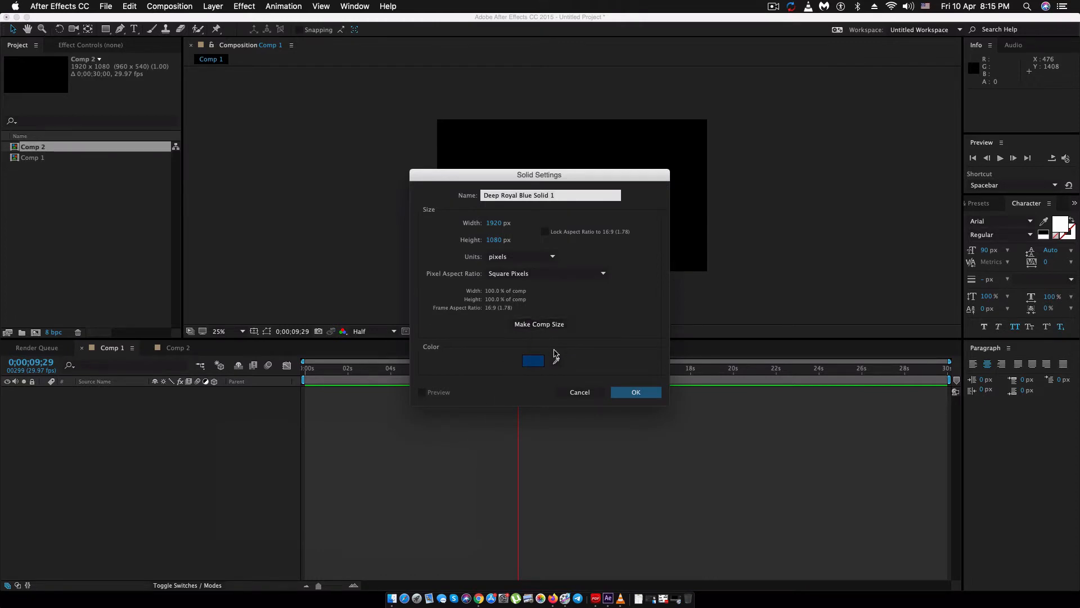
pyautogui.click(625, 393)
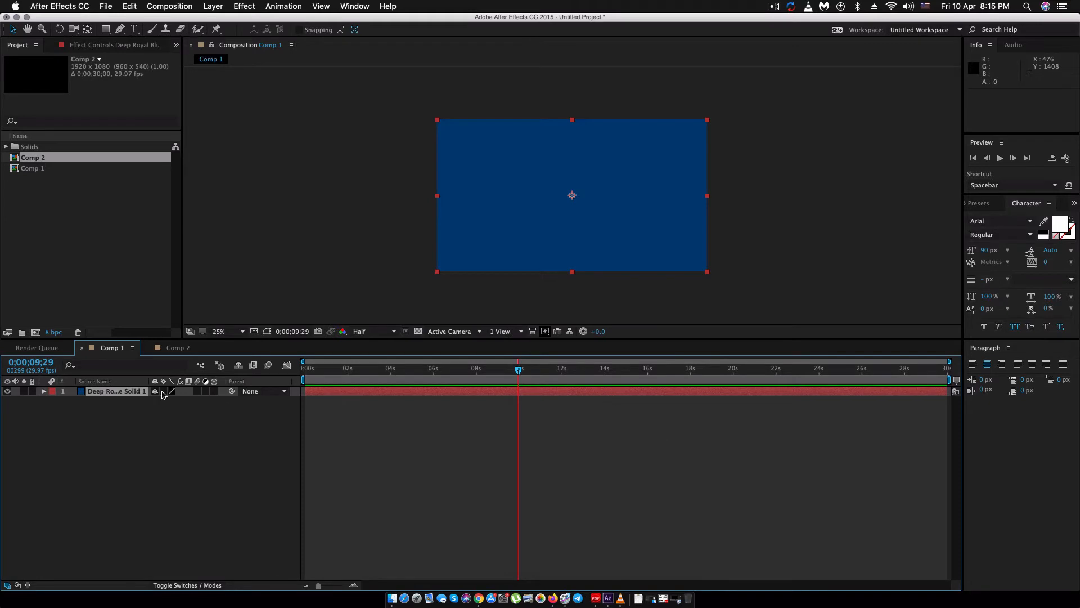
# - Apply the Write-on effect from the Generate category to the blue solid layer
pyautogui.click(252, 5)
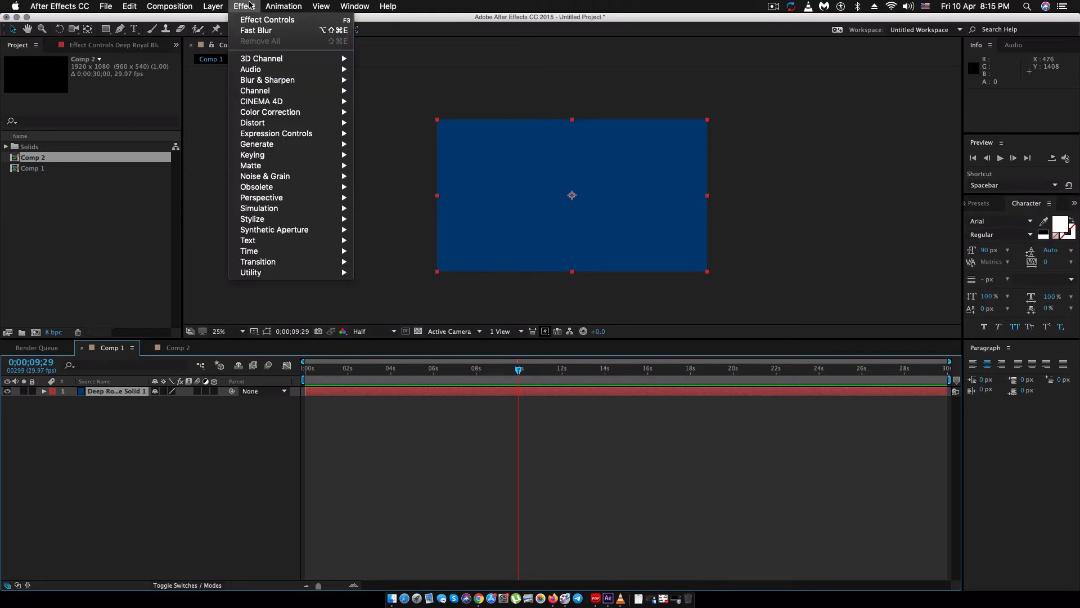
pyautogui.moveTo(282, 95)
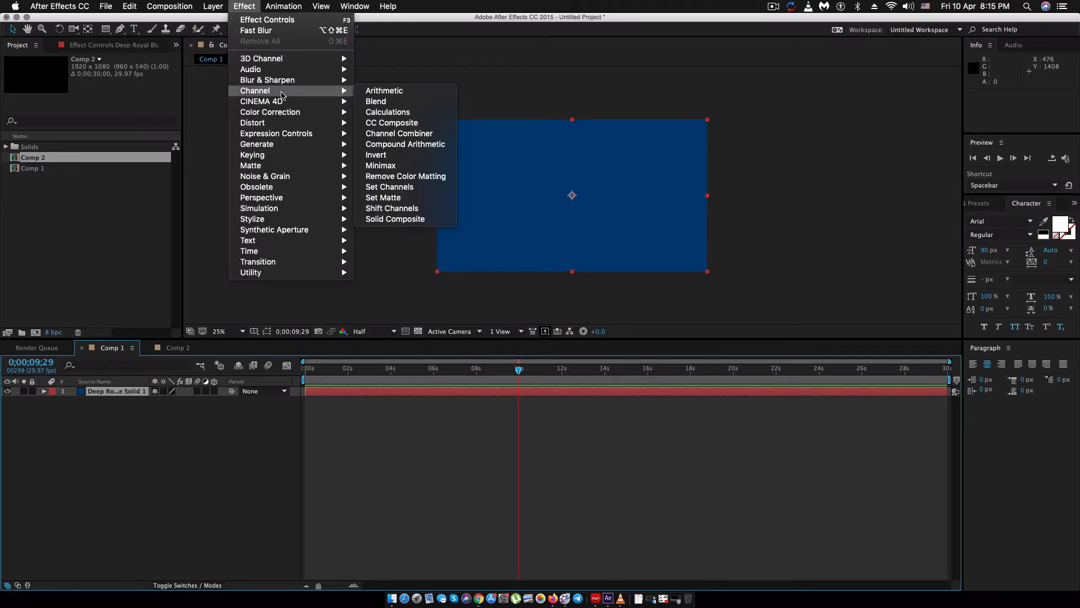
pyautogui.moveTo(299, 145)
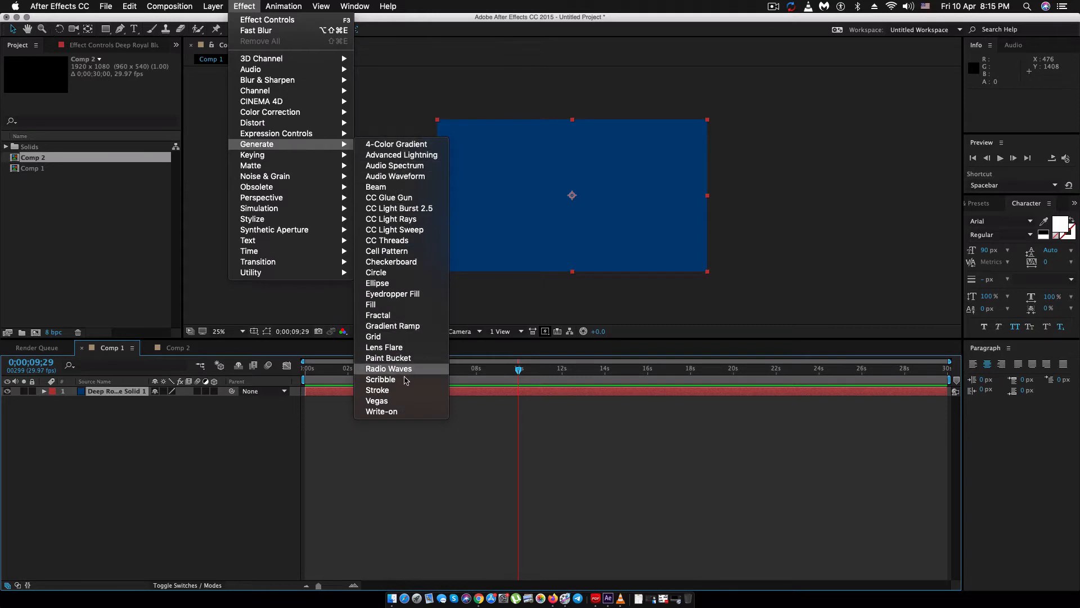
pyautogui.click(387, 412)
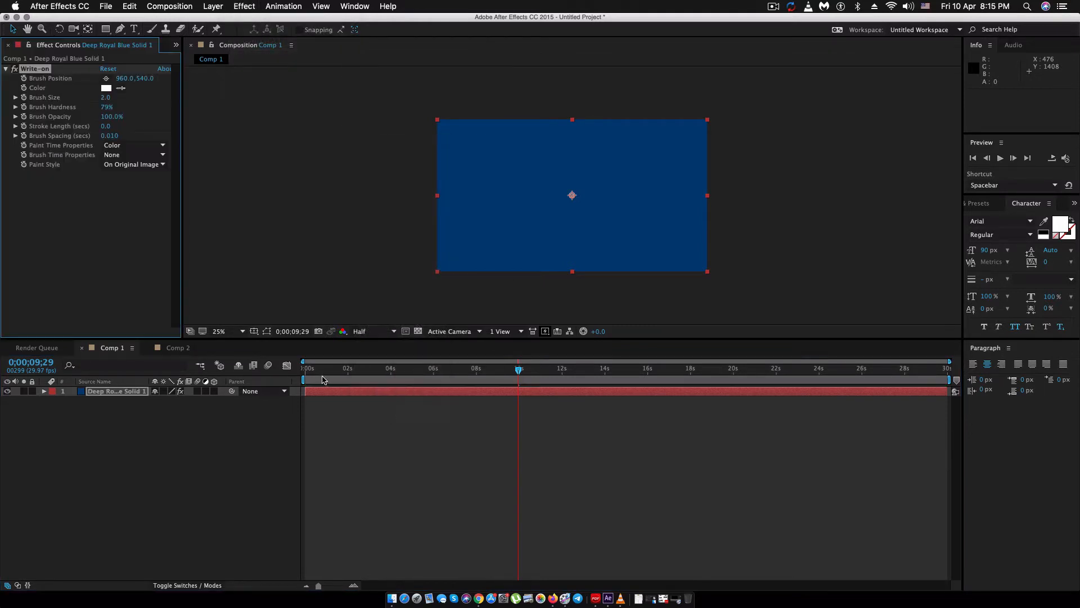
# - Enable keyframing for the Write-on Brush Position at the first frame of the composition
pyautogui.click(277, 369)
pyautogui.press('Home')
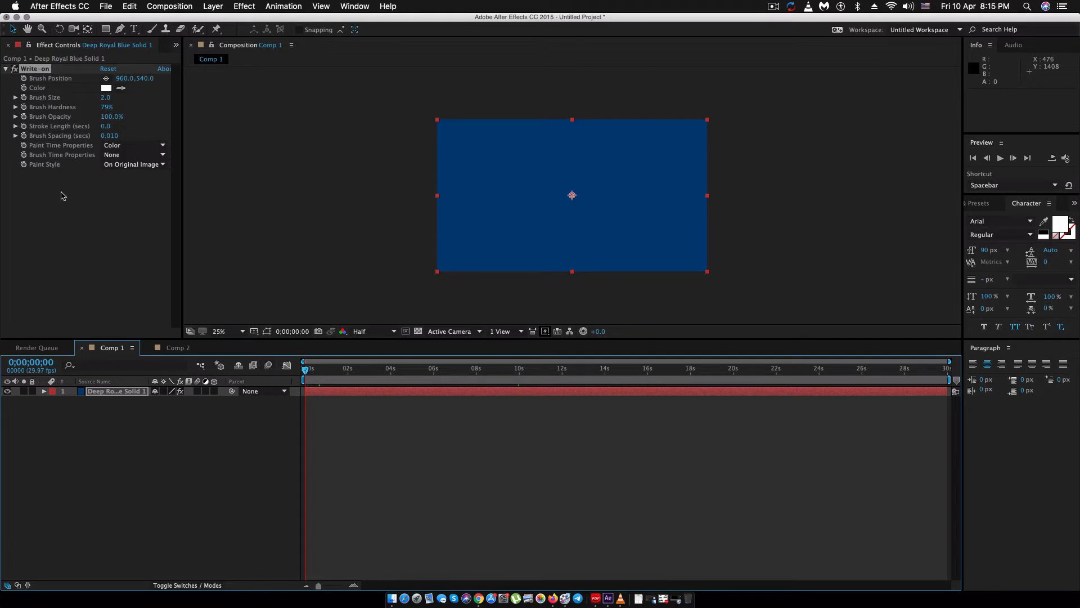
pyautogui.click(24, 82)
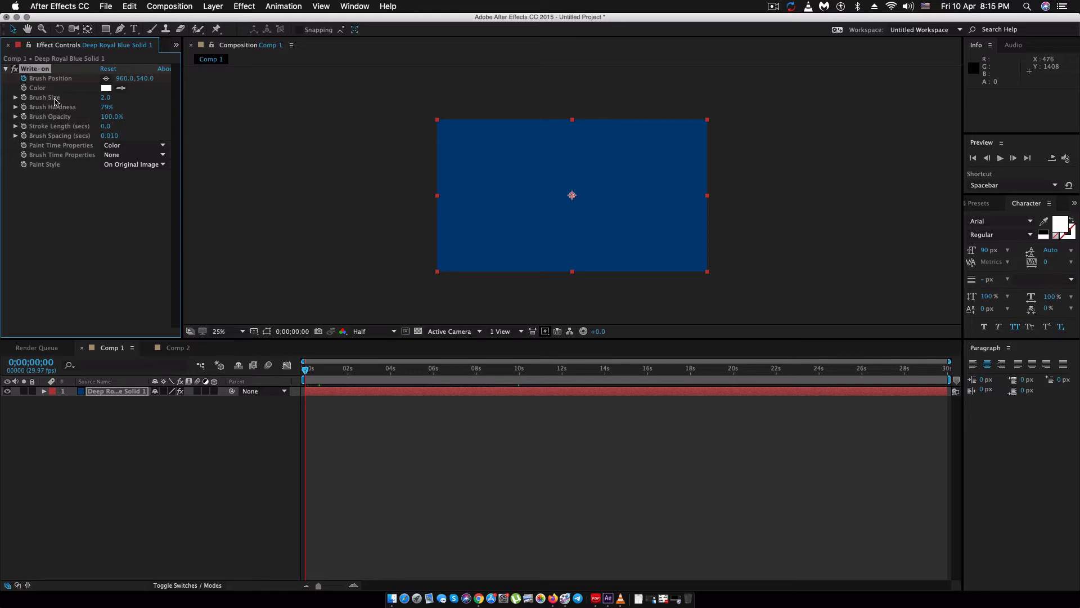
# - Keyframe the Brush Position at 1180, 472 at 0;00;00;28 and at 1408, 640 at 0;00;02;13, then preview the stroke animation
pyautogui.click(344, 369)
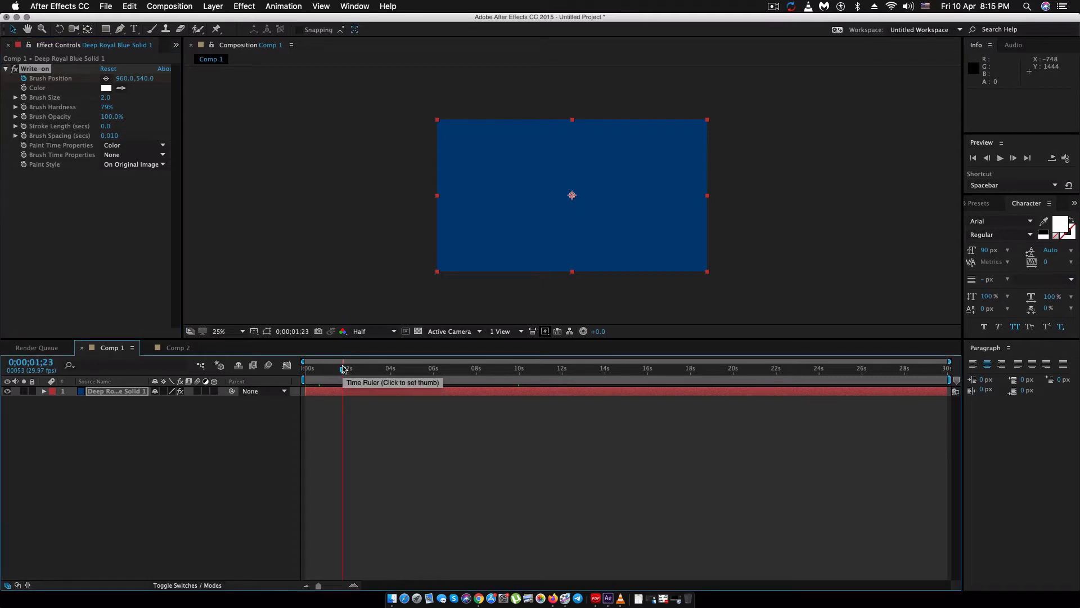
pyautogui.moveTo(343, 369); pyautogui.dragTo(326, 367)
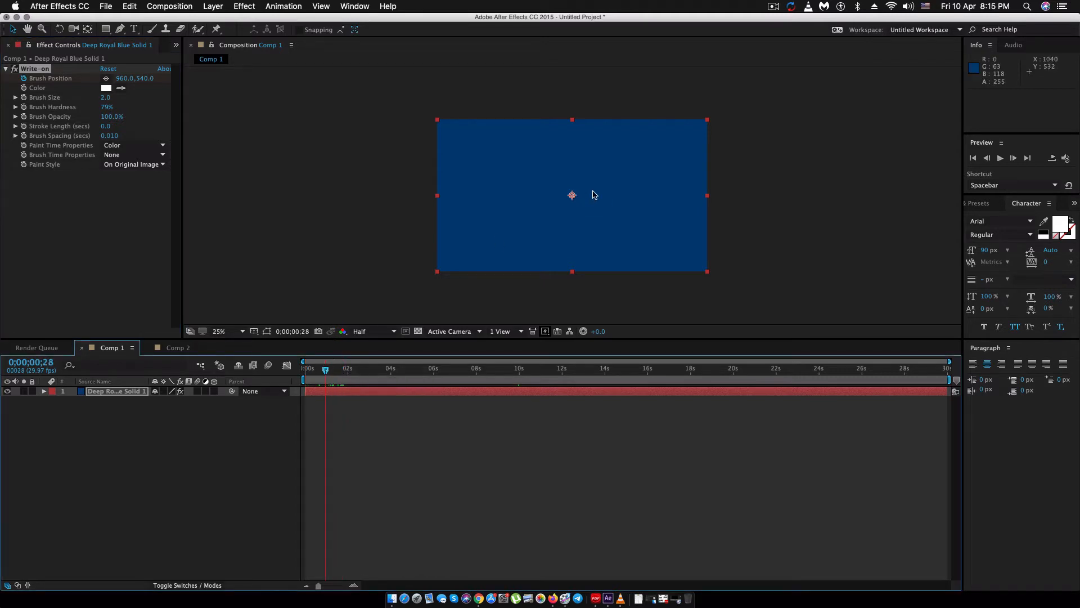
pyautogui.moveTo(576, 197); pyautogui.dragTo(607, 187)
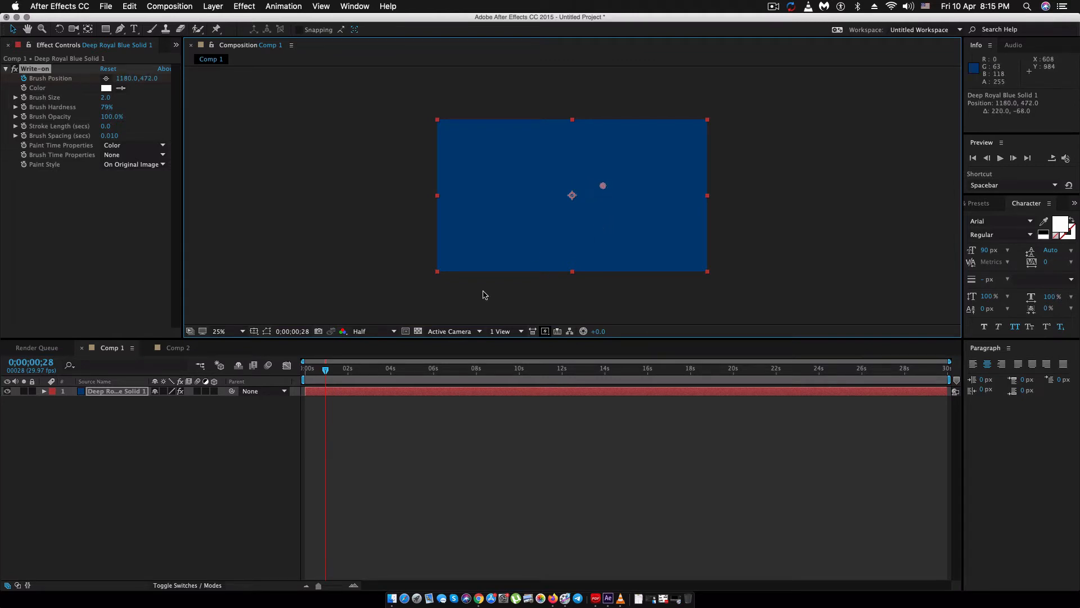
pyautogui.click(357, 370)
pyautogui.moveTo(603, 186); pyautogui.dragTo(635, 209)
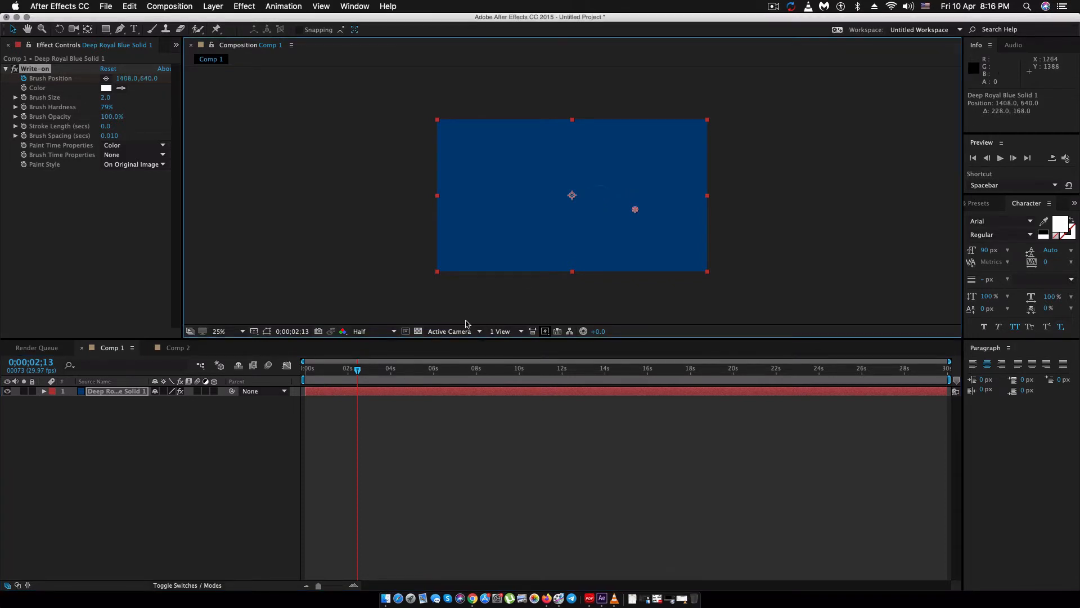
pyautogui.click(402, 370)
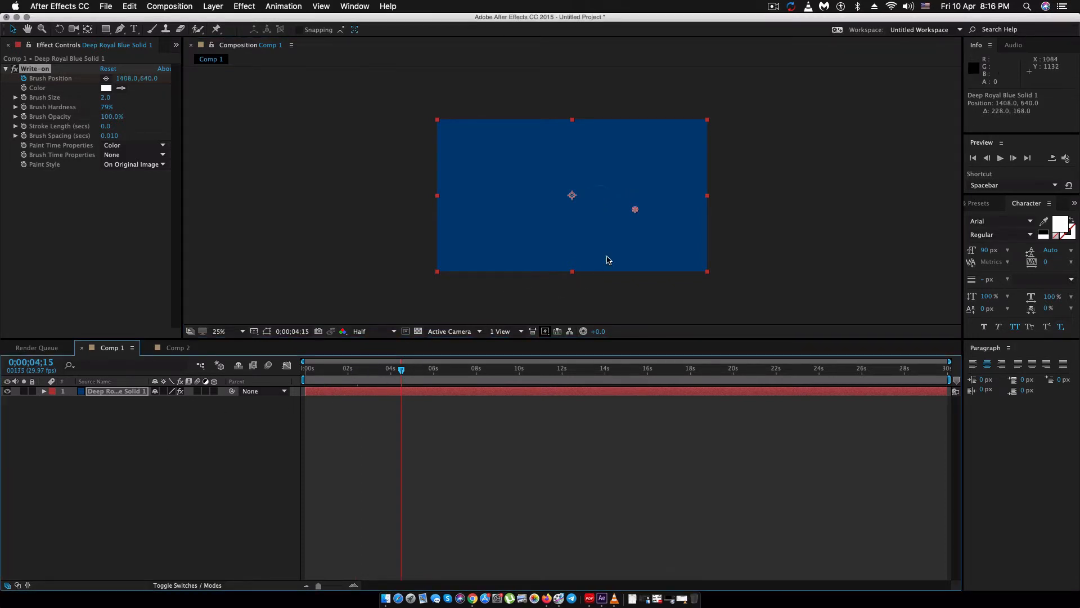
pyautogui.press('space')
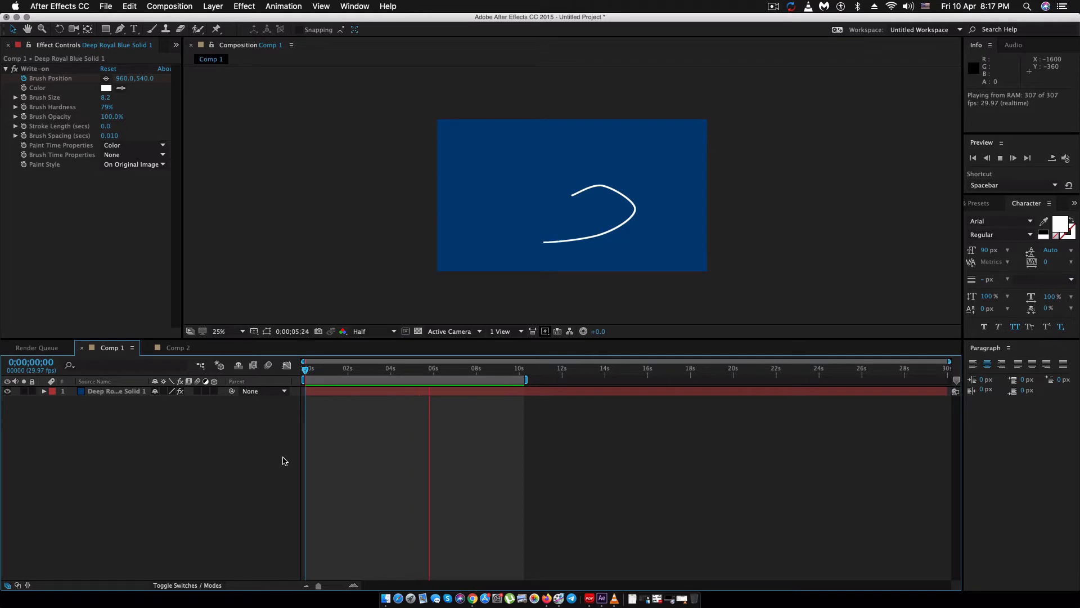
pyautogui.press('space')
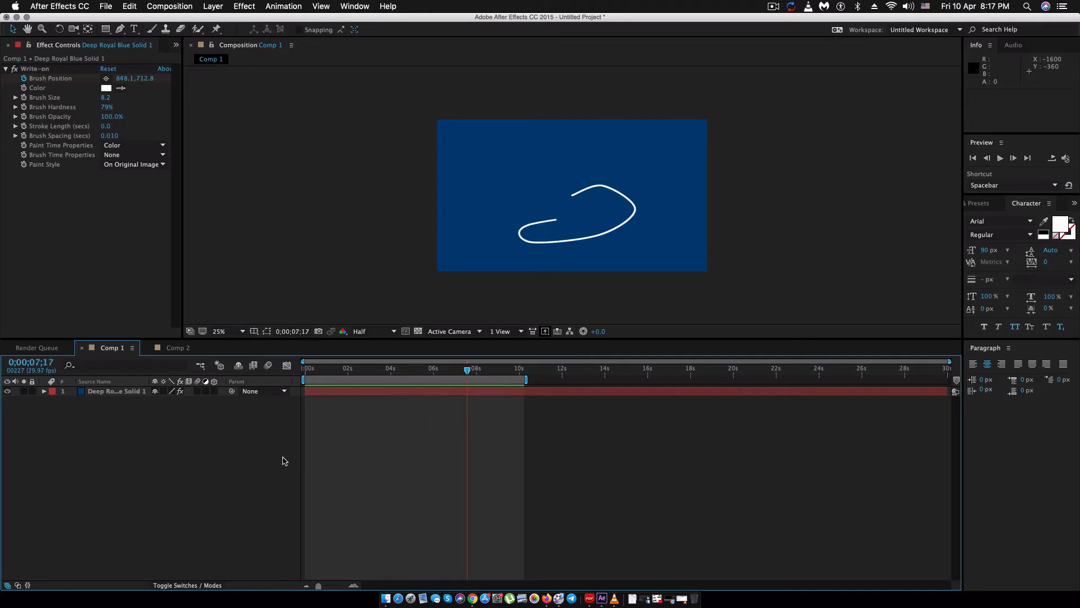
# - Apply the Beam effect from the Generate category to the blue solid and composite it on the original
pyautogui.click(135, 394)
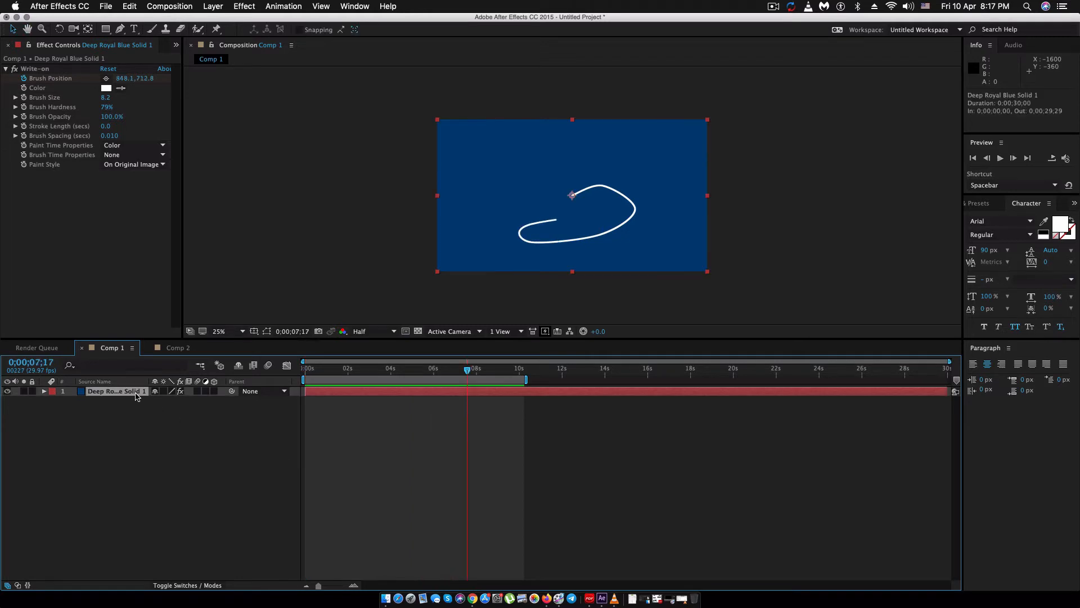
pyautogui.click(246, 4)
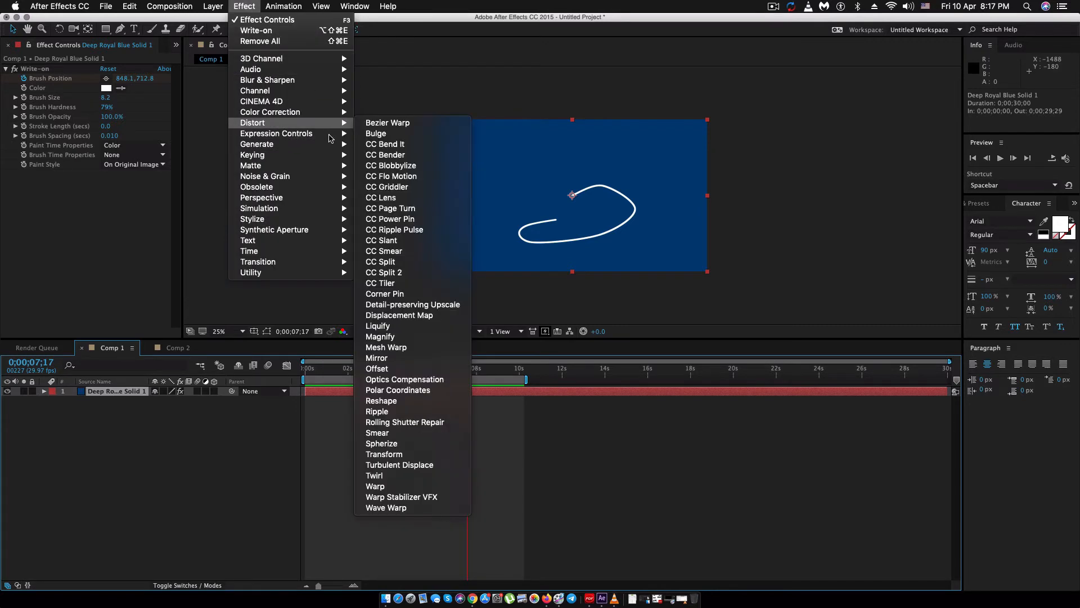
pyautogui.moveTo(320, 145)
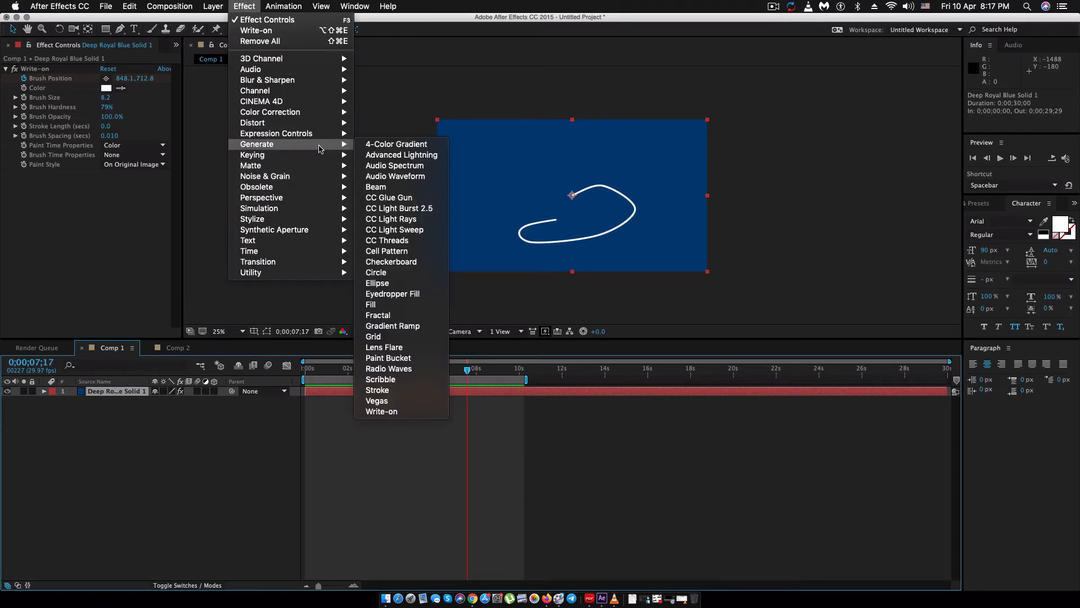
pyautogui.click(395, 189)
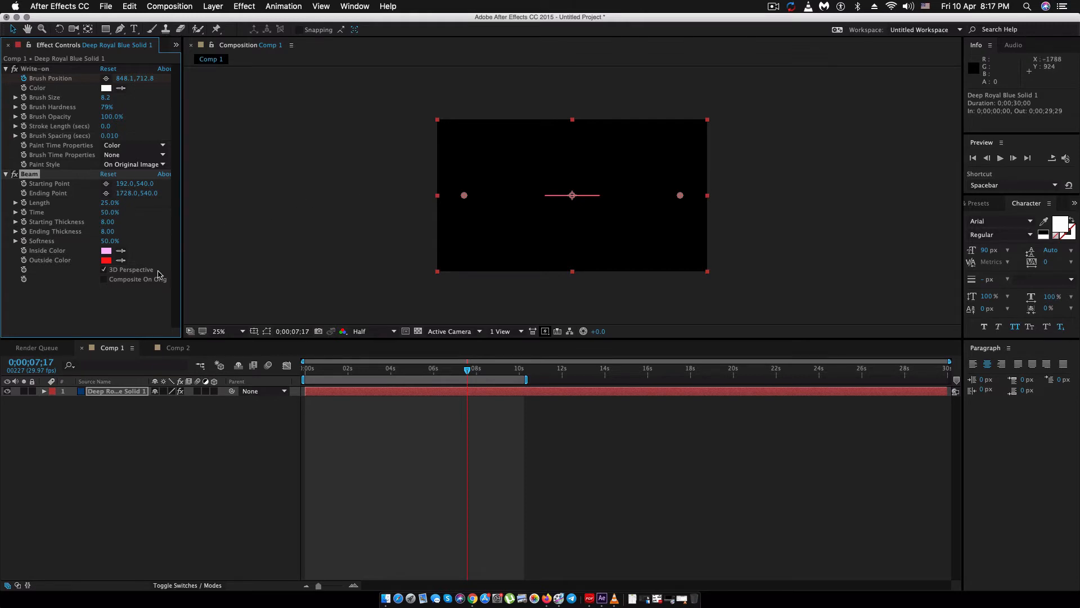
pyautogui.click(104, 280)
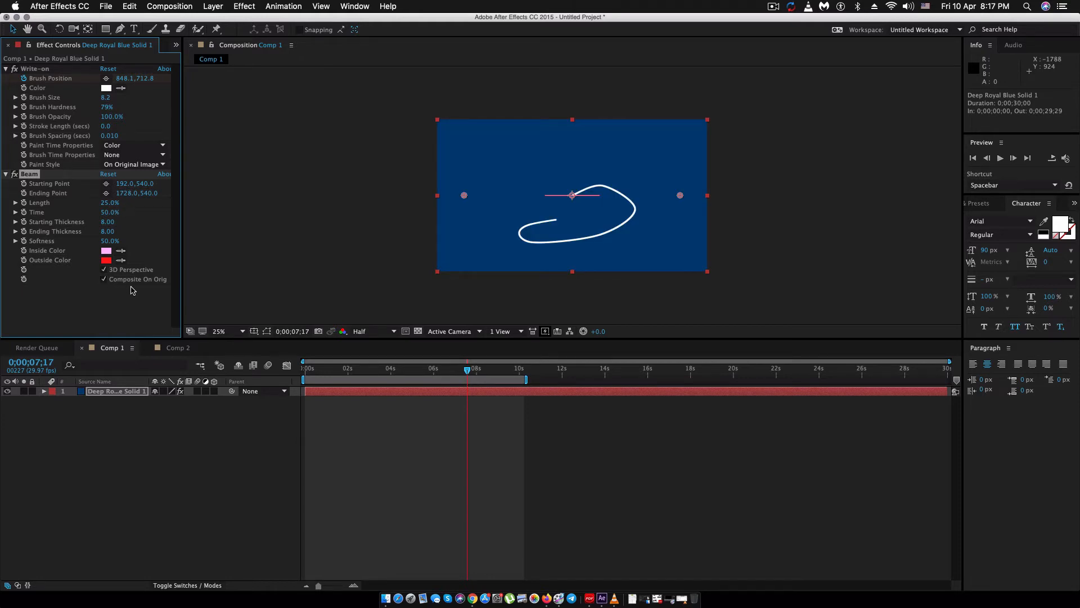
# - Set the Beam's length and softness to 100%, its starting thickness to 14.20 and its ending thickness to 15.50
pyautogui.click(109, 203)
pyautogui.write('100')
pyautogui.press('Return')
pyautogui.moveTo(111, 221); pyautogui.dragTo(149, 231)
pyautogui.click(115, 242)
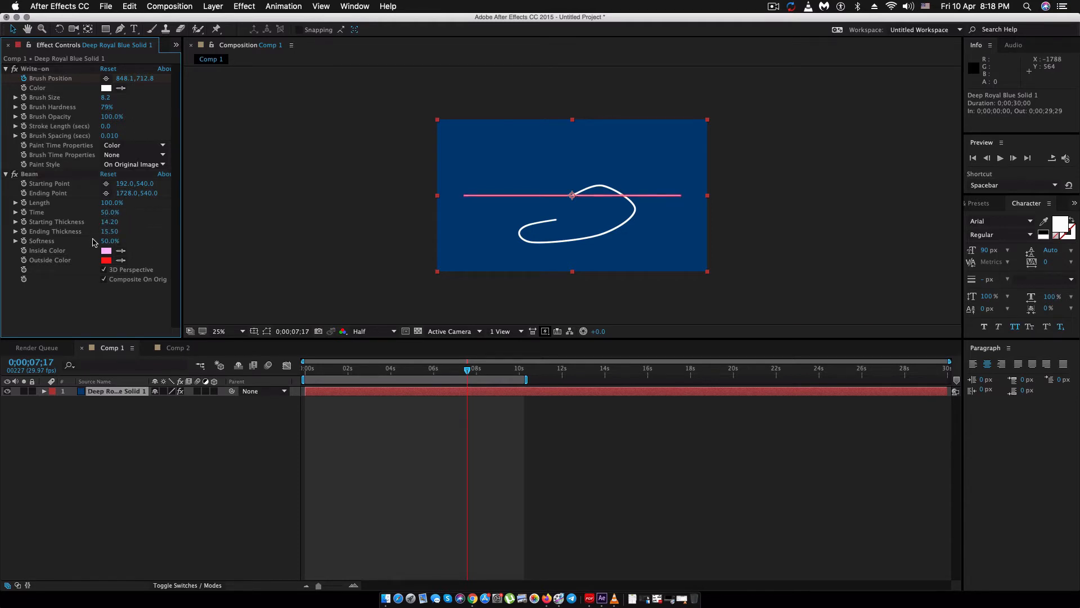
pyautogui.write('100')
pyautogui.press('Return')
# - Set the Beam's ending thickness to 50.10 and starting thickness to 12.90, and place its ending point at 1616, 1128 just below the frame
pyautogui.moveTo(109, 233); pyautogui.dragTo(204, 234)
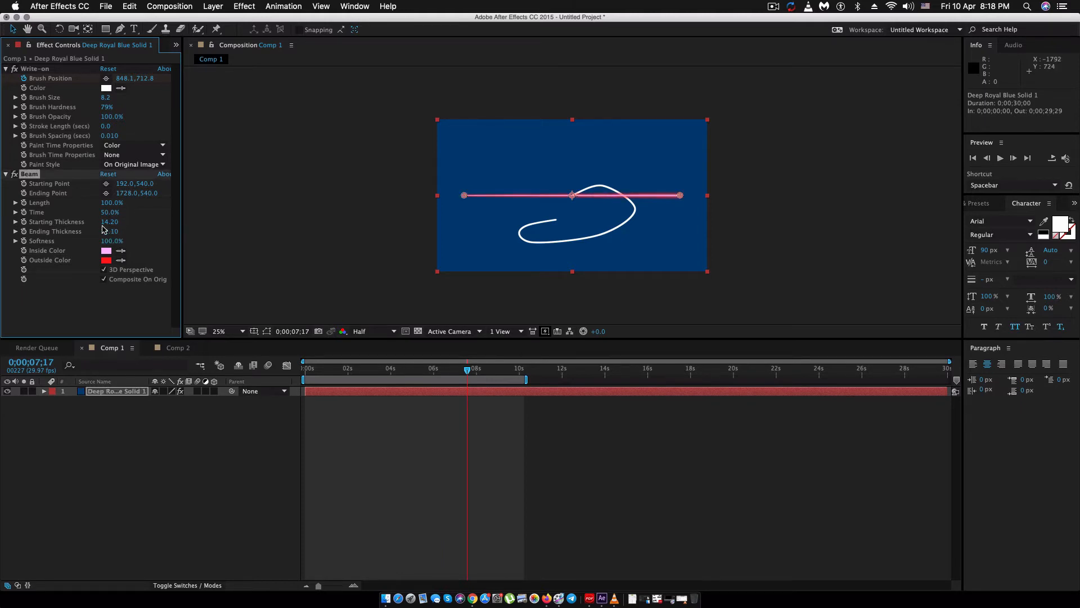
pyautogui.moveTo(106, 224); pyautogui.dragTo(205, 231)
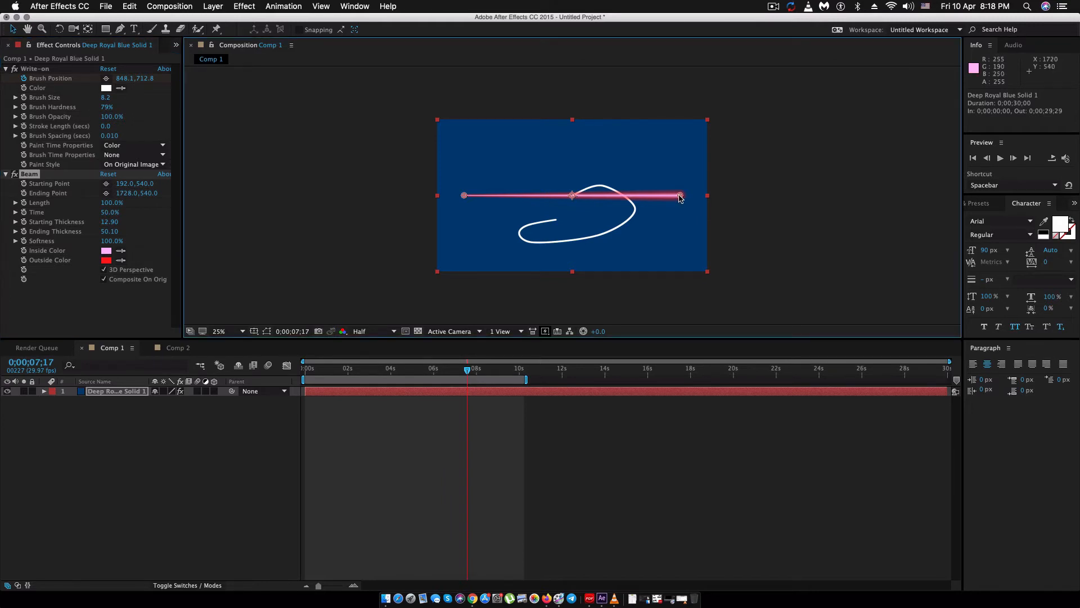
pyautogui.moveTo(680, 195); pyautogui.dragTo(665, 278)
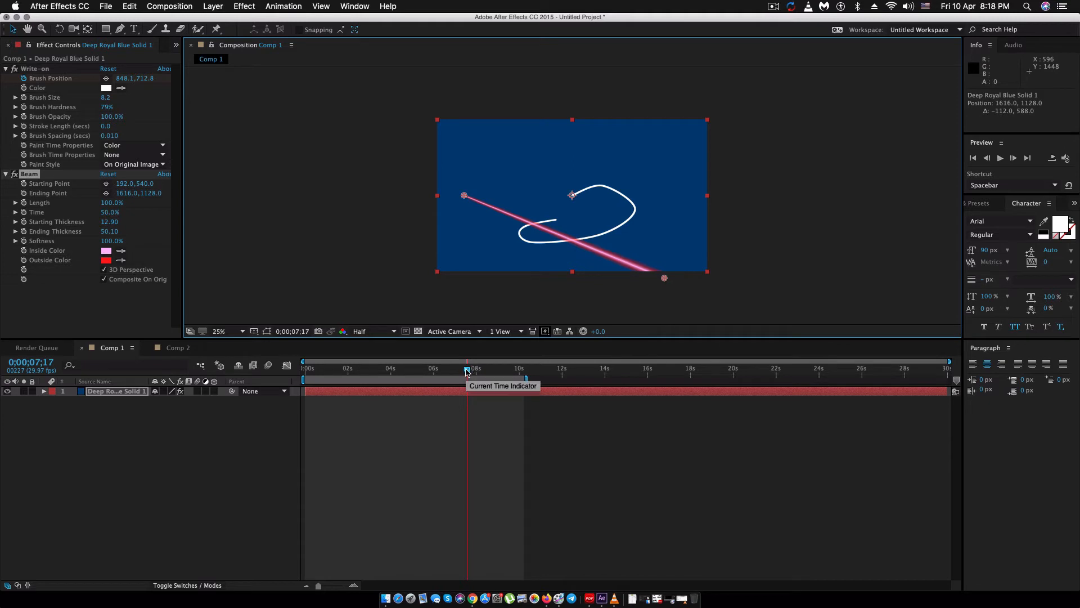
# - At the first frame, add an expression to the Beam's Starting Point that links it to the Write-on Brush Position
pyautogui.moveTo(468, 370); pyautogui.dragTo(243, 361)
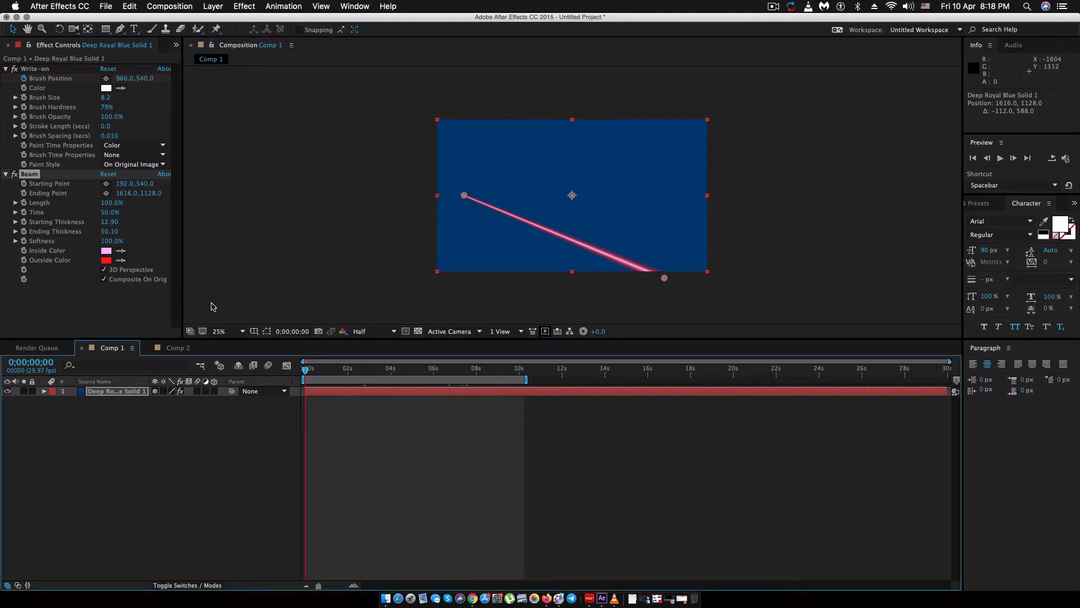
pyautogui.keyDown('alt'); pyautogui.click(24, 184); pyautogui.keyUp('alt')
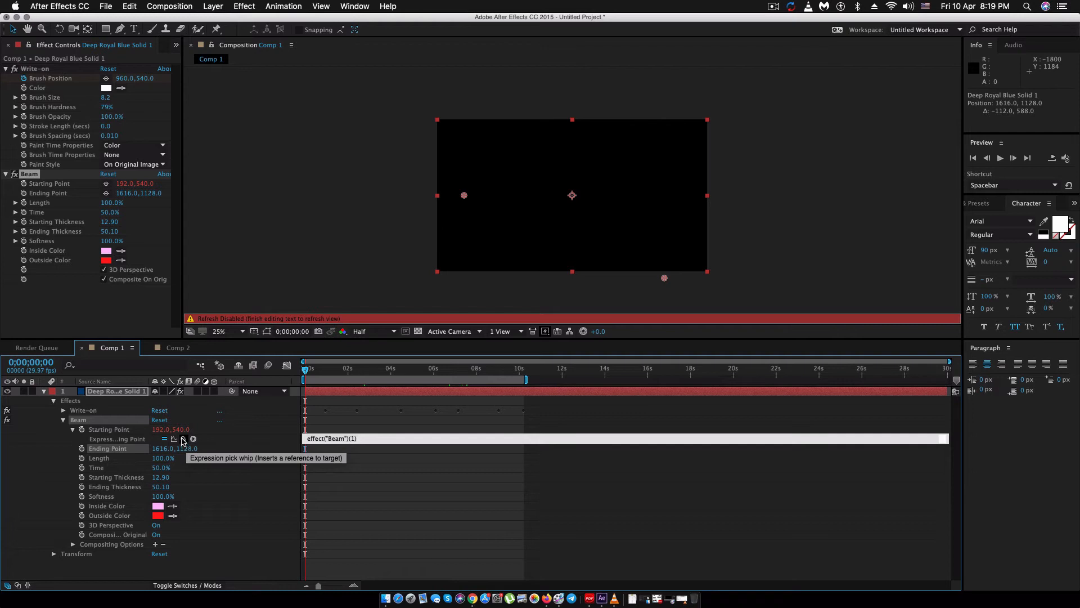
pyautogui.moveTo(184, 437)
pyautogui.mouseDown()
pyautogui.moveTo(162, 276)
pyautogui.moveTo(73, 104)
pyautogui.moveTo(43, 90)
pyautogui.moveTo(73, 81)
pyautogui.mouseUp()
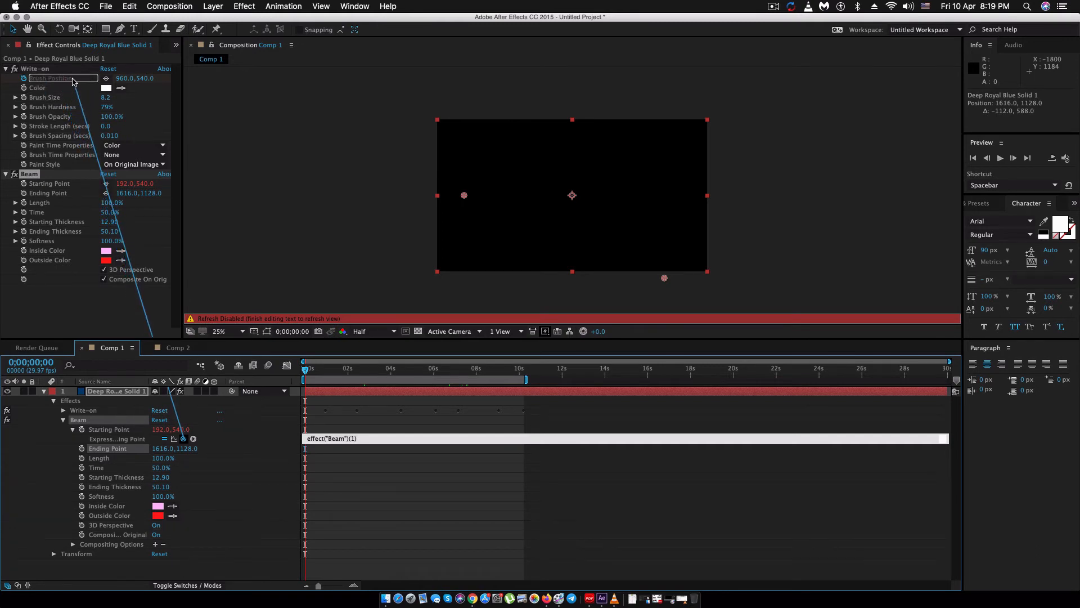
pyautogui.moveTo(73, 80); pyautogui.dragTo(72, 80)
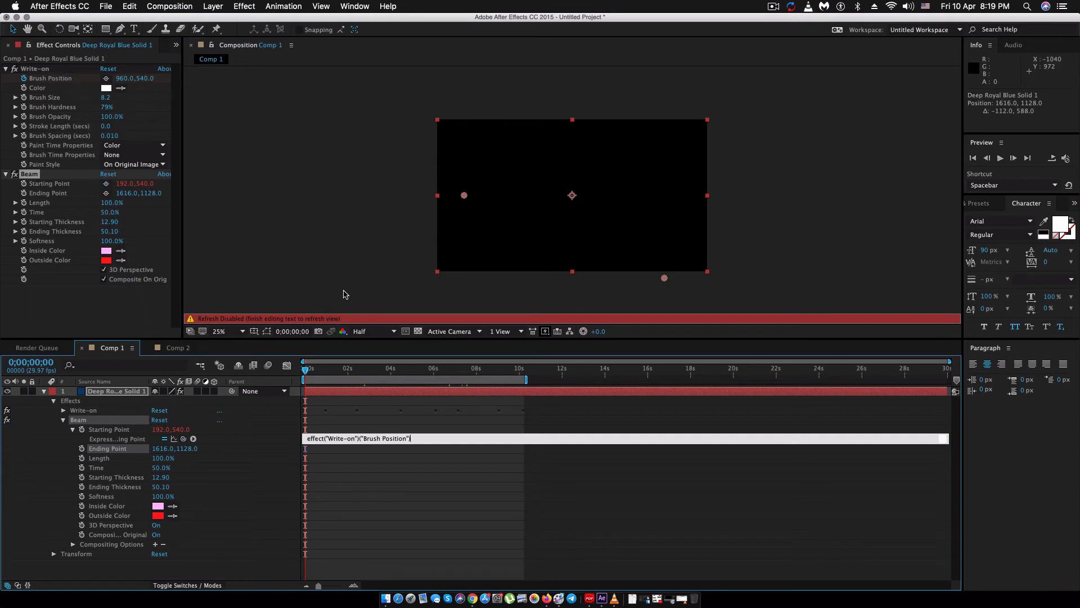
pyautogui.click(594, 502)
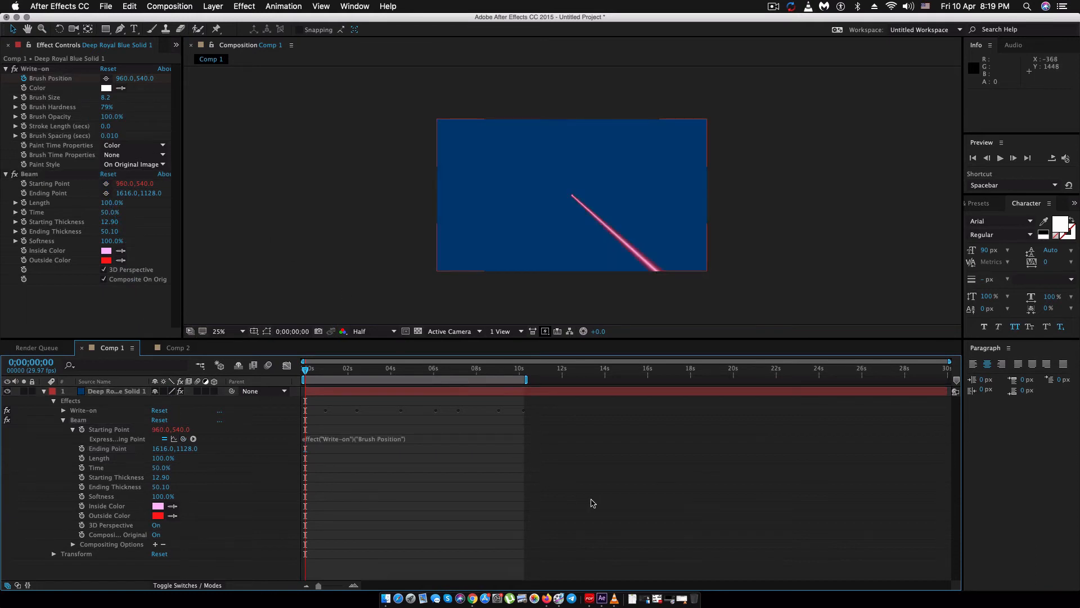
# - Preview the composition to check how the beam's starting point follows the written stroke
pyautogui.press('space')
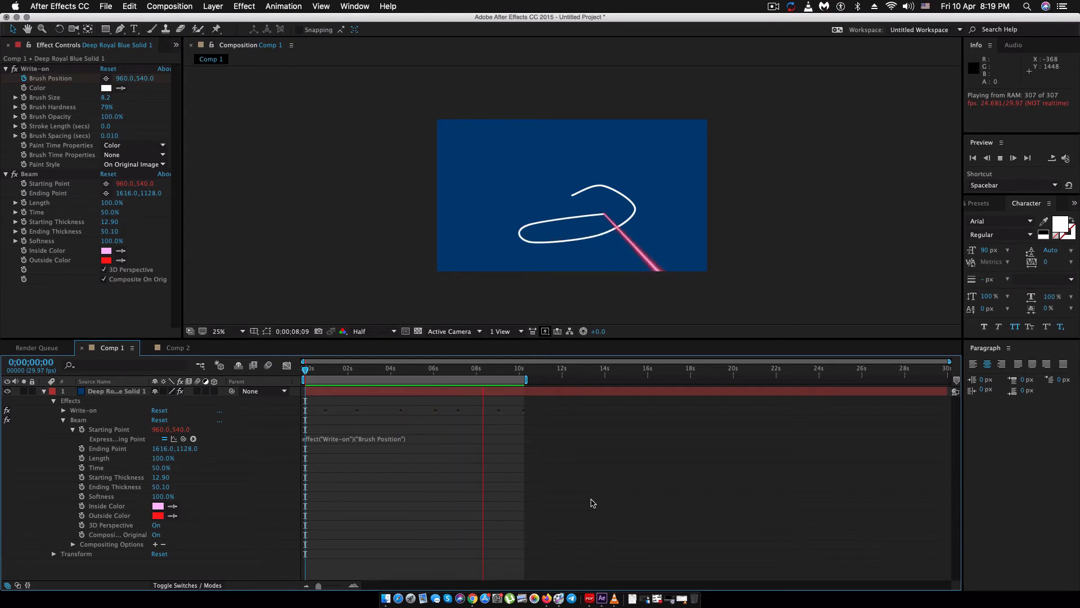
pyautogui.press('space')
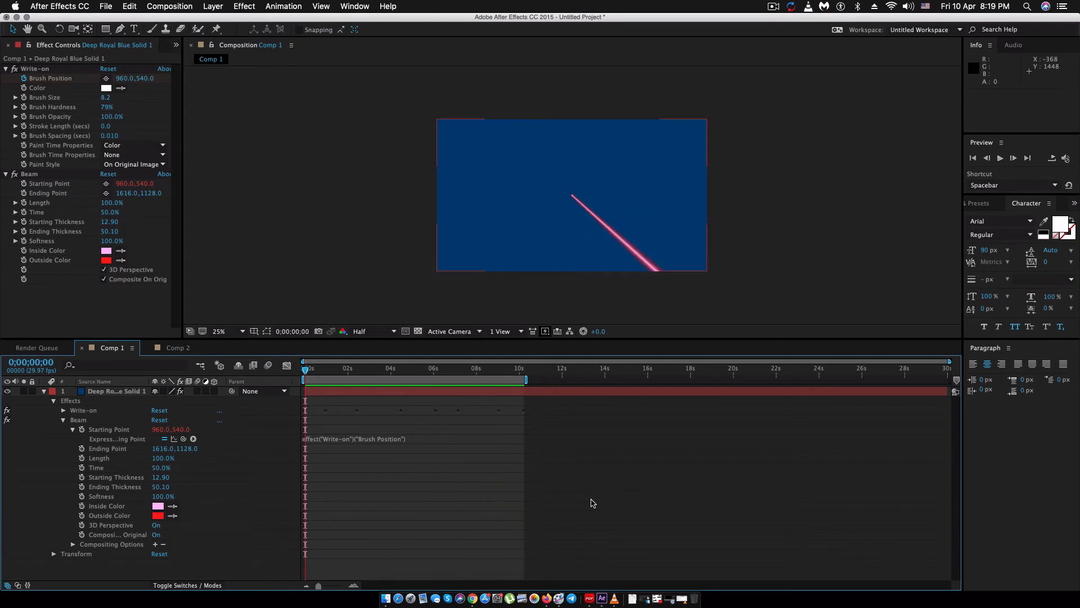
pyautogui.press('space')
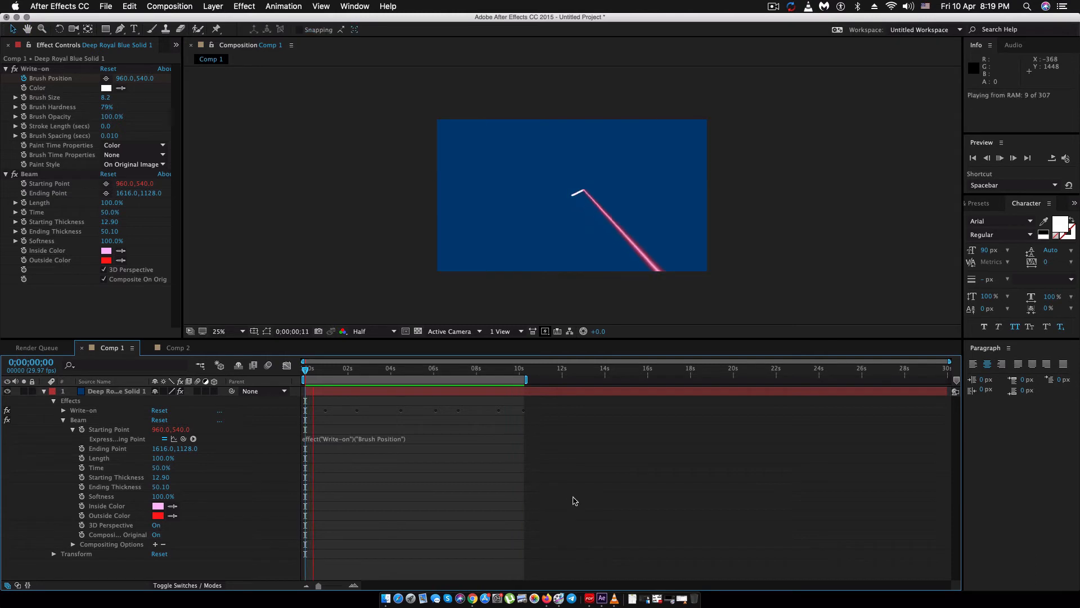
pyautogui.press('space')
pyautogui.press('space')
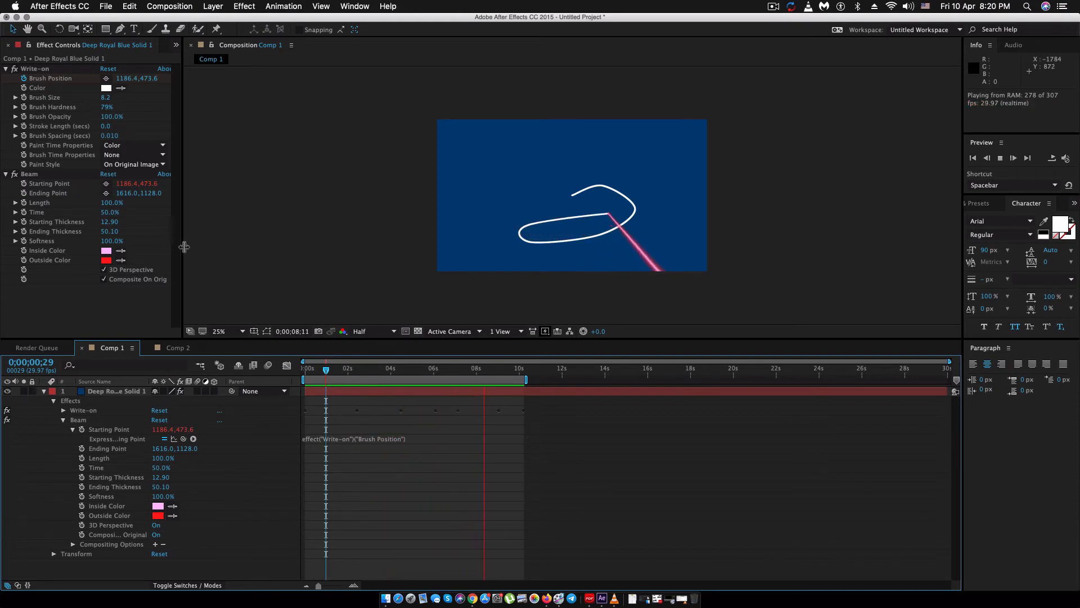
# - Replay Comp 1 from the first frame and inspect the beam and written stroke at 0;00;05;01
pyautogui.press('space')
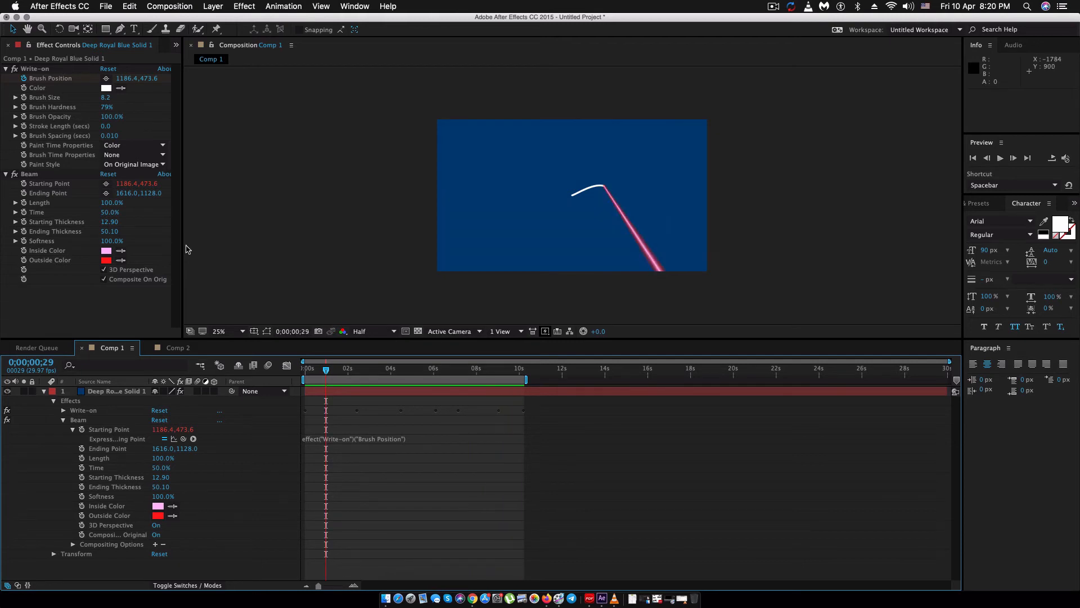
pyautogui.press('space')
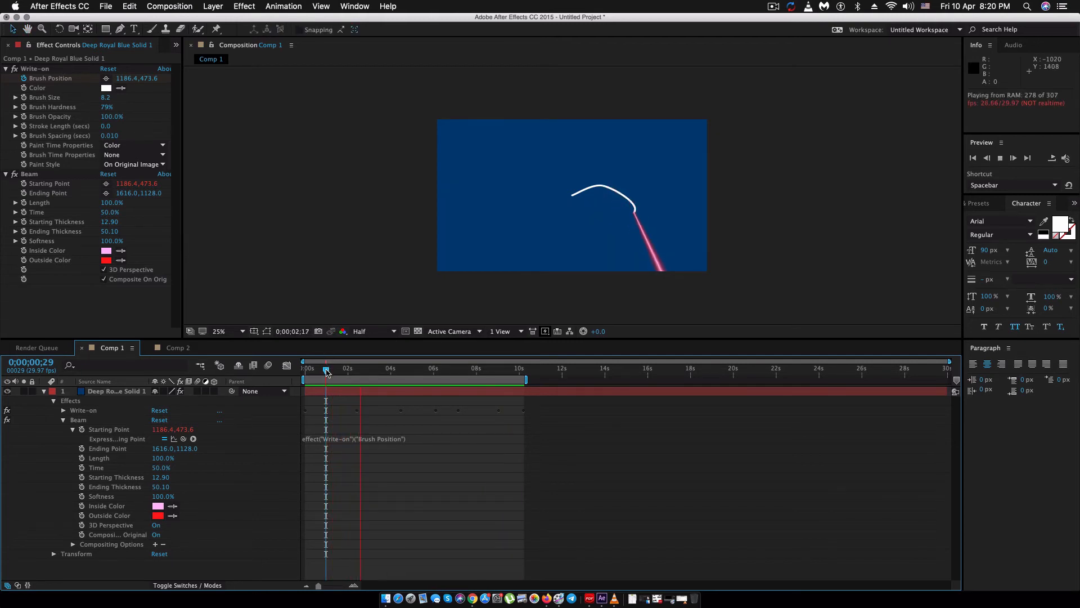
pyautogui.click(305, 368)
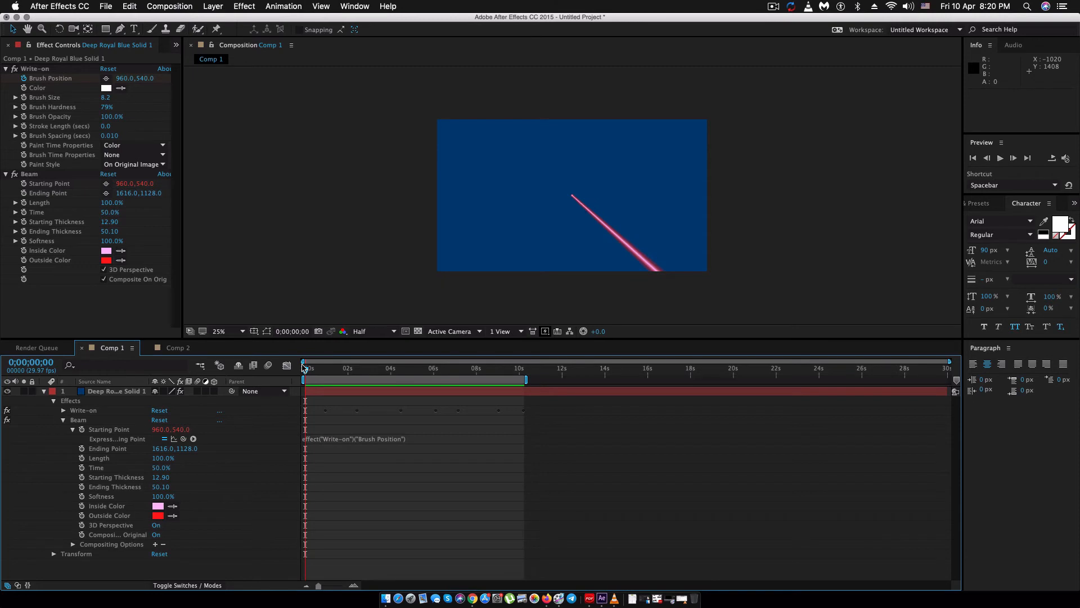
pyautogui.press('space')
pyautogui.click(414, 370)
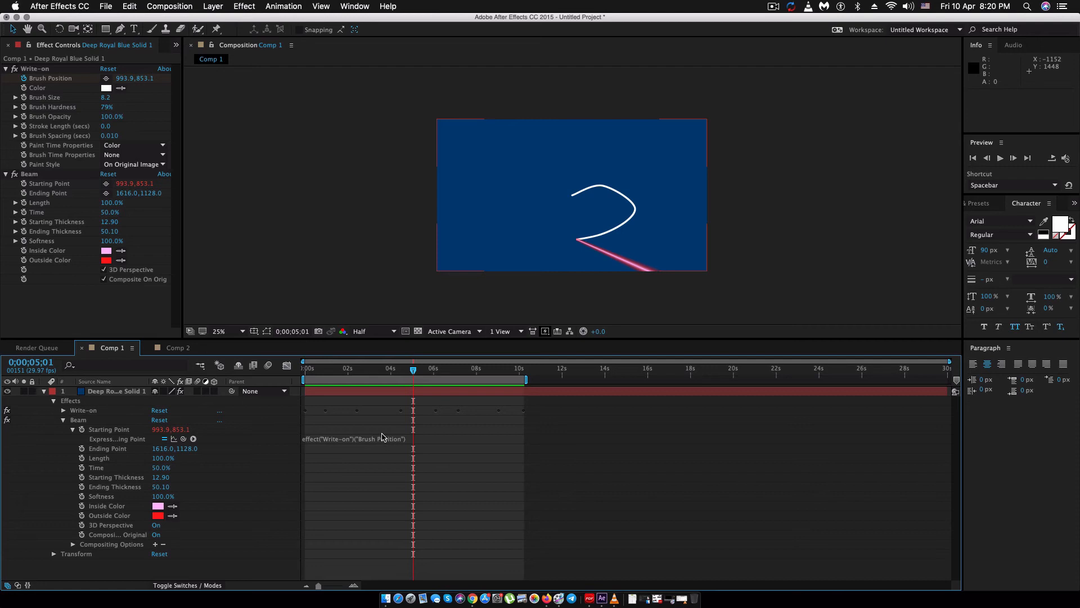
# - Switch to Comp 2 and shorten its work area to end at 0;00;05;02
pyautogui.click(169, 352)
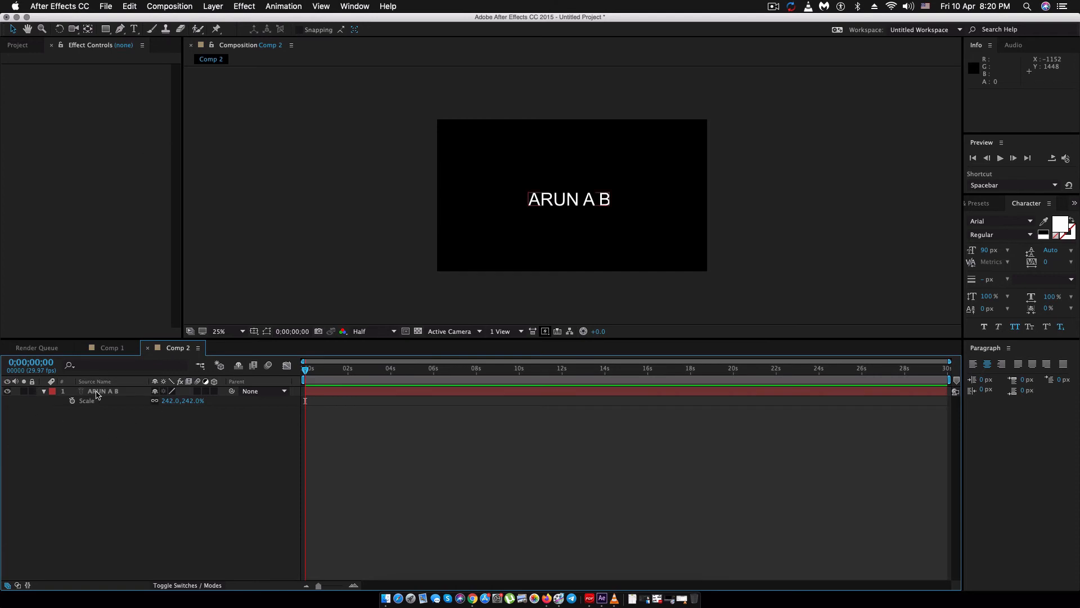
pyautogui.click(413, 371)
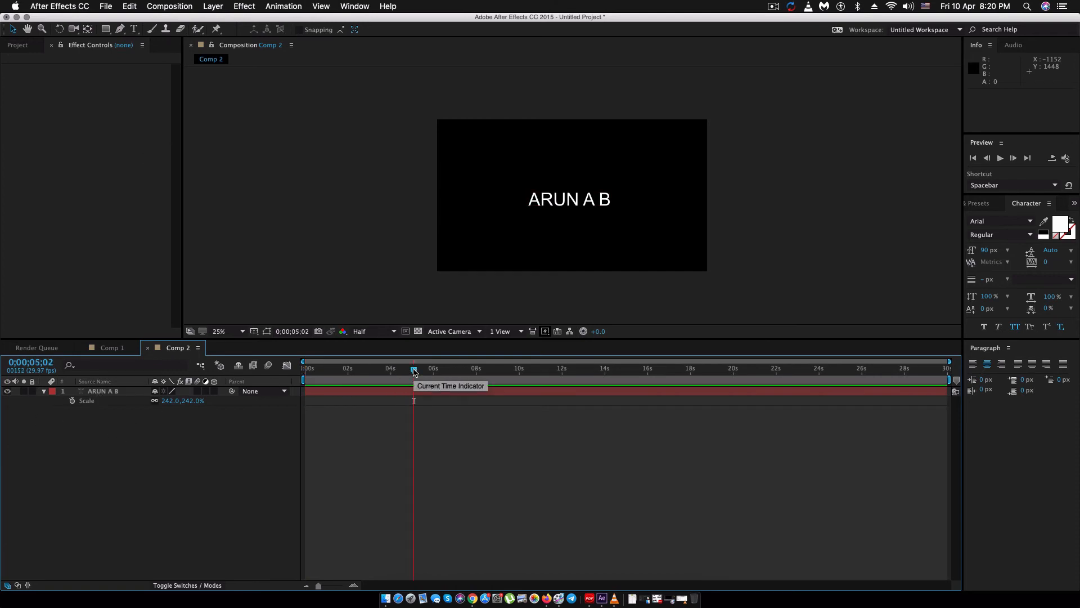
pyautogui.moveTo(948, 380); pyautogui.dragTo(416, 380)
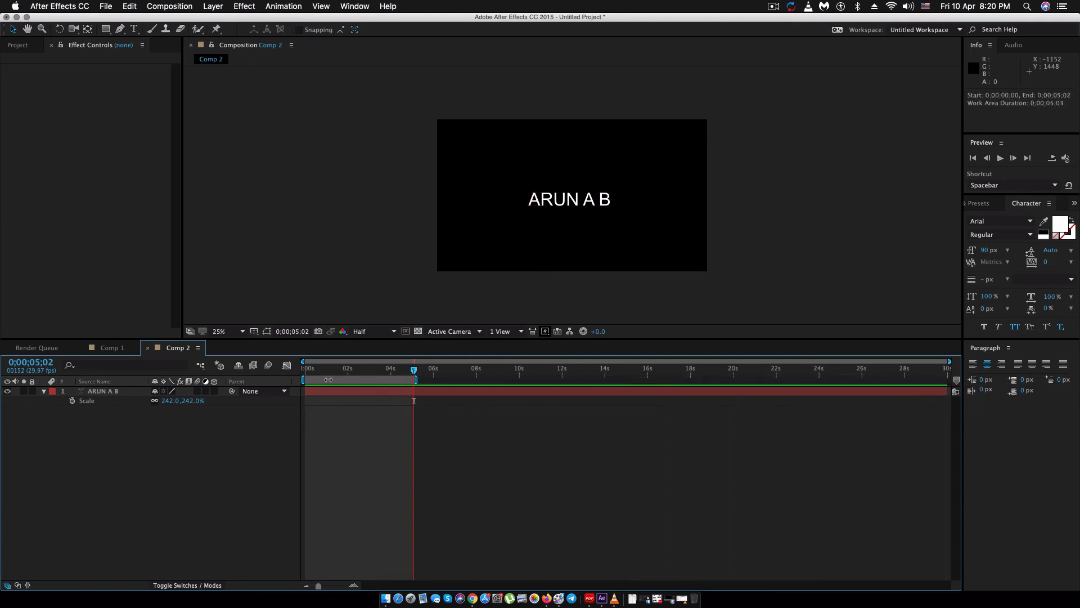
# - Expand the text layer's properties and add a Tracking animator to it
pyautogui.click(44, 392)
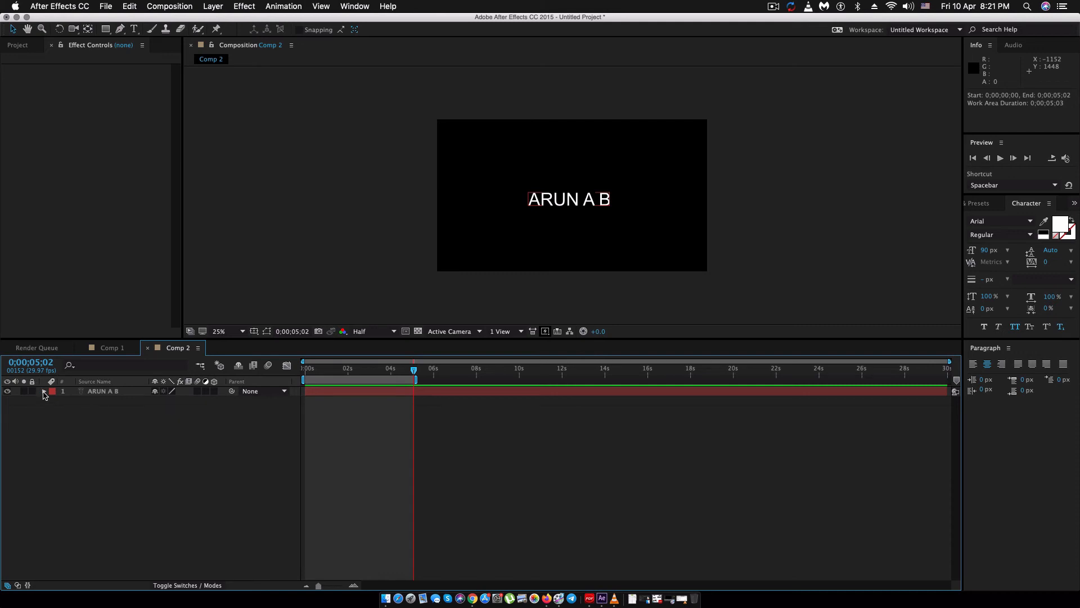
pyautogui.click(44, 391)
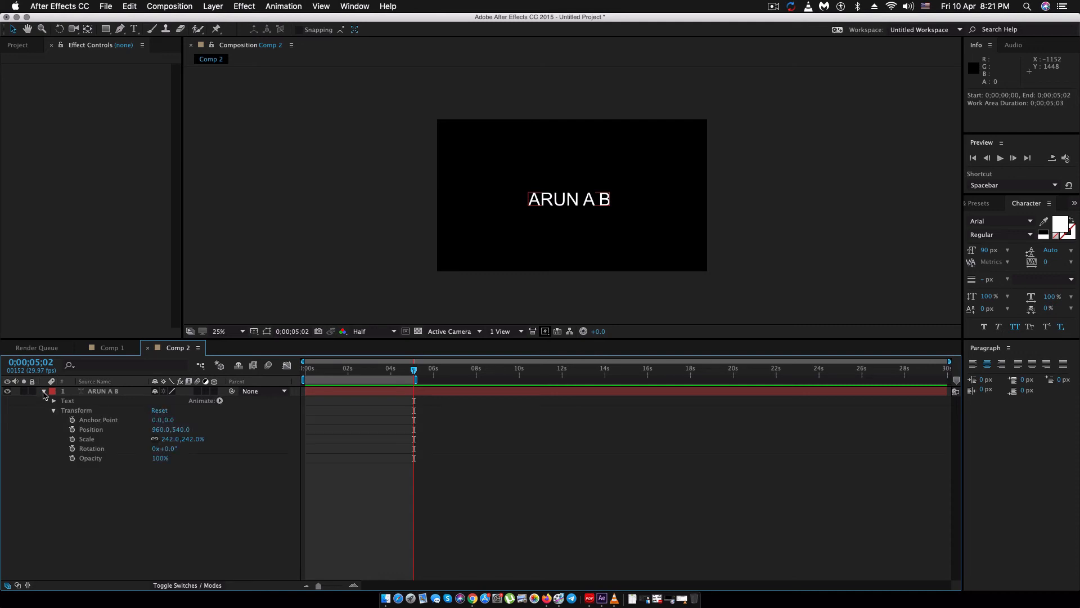
pyautogui.click(219, 401)
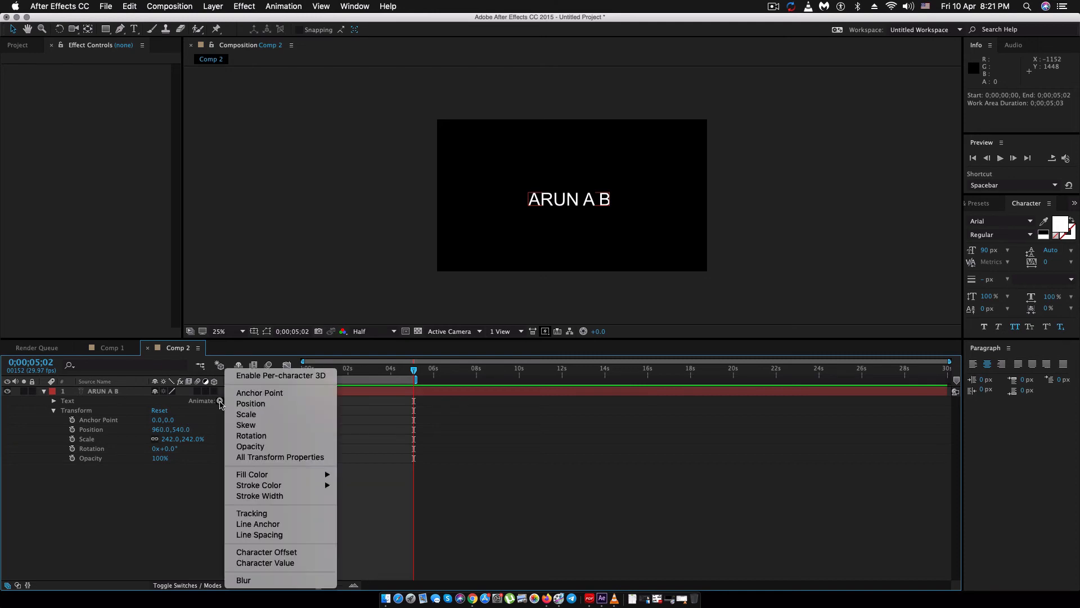
pyautogui.click(252, 513)
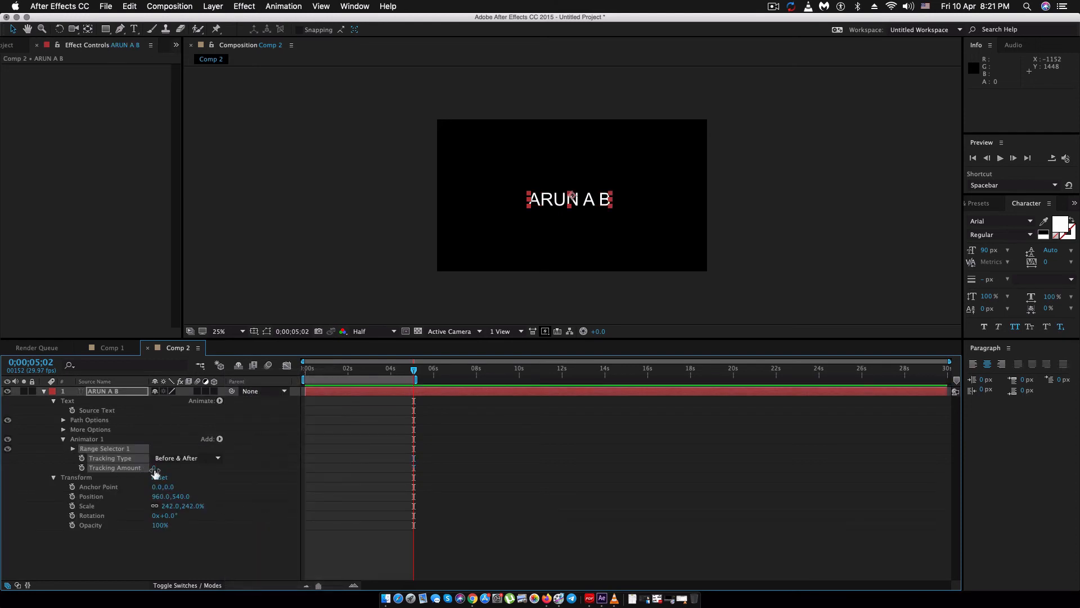
# - Keyframe the text's tracking type and amount at the first frame, and set the Tracking Amount to 65 at 0;00;02;16
pyautogui.click(306, 370)
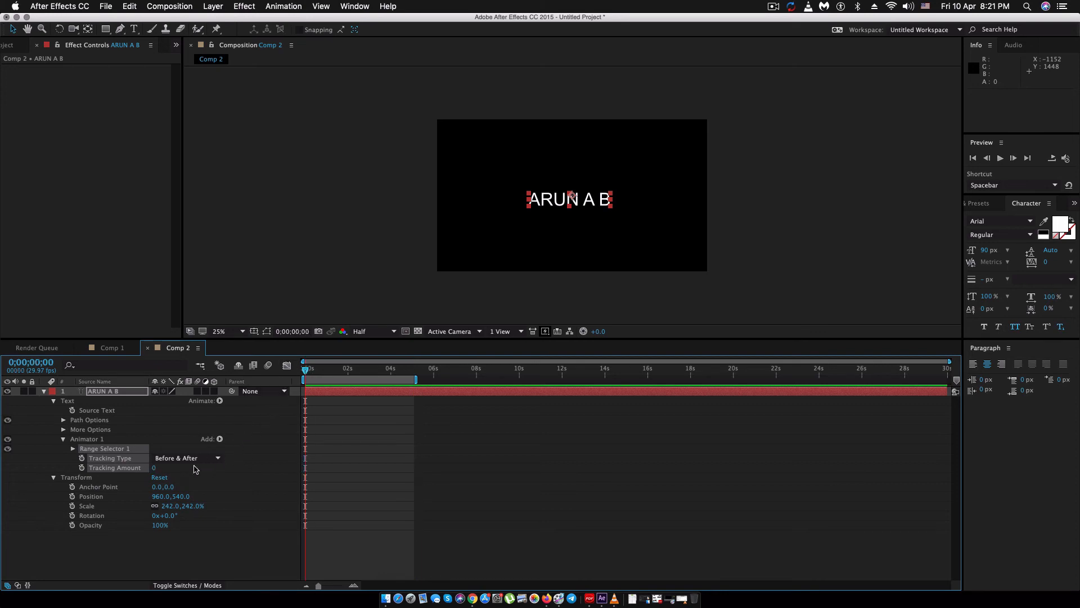
pyautogui.click(81, 467)
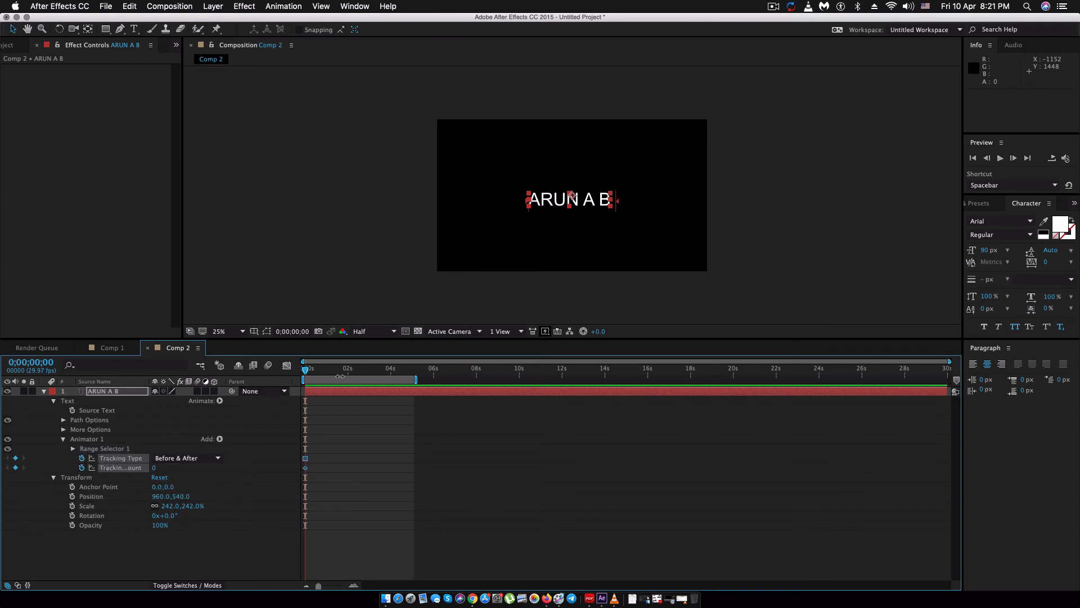
pyautogui.click(359, 373)
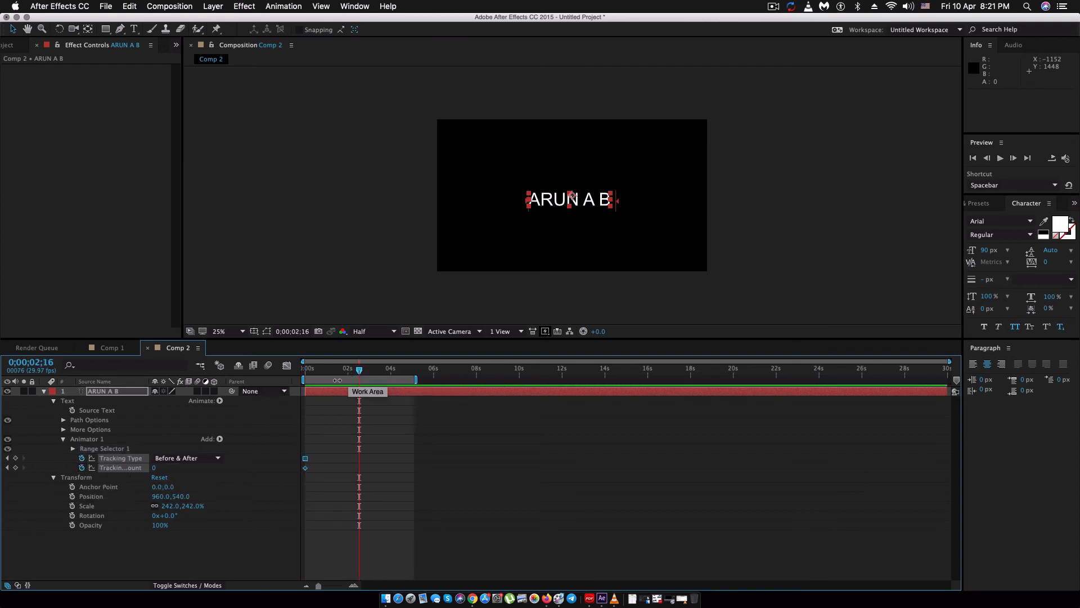
pyautogui.moveTo(155, 469); pyautogui.dragTo(188, 468)
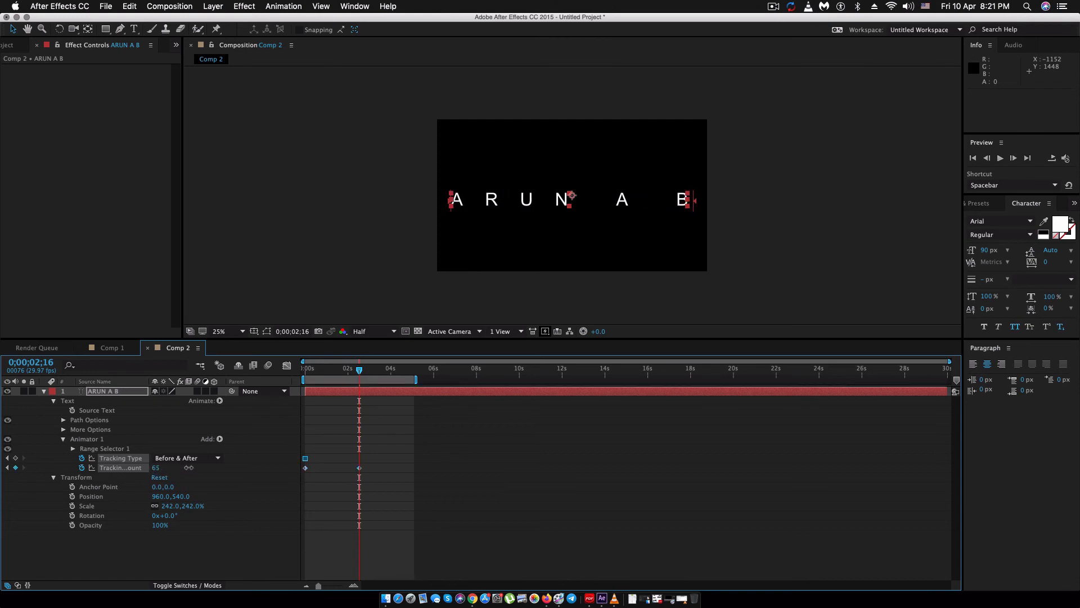
pyautogui.click(214, 529)
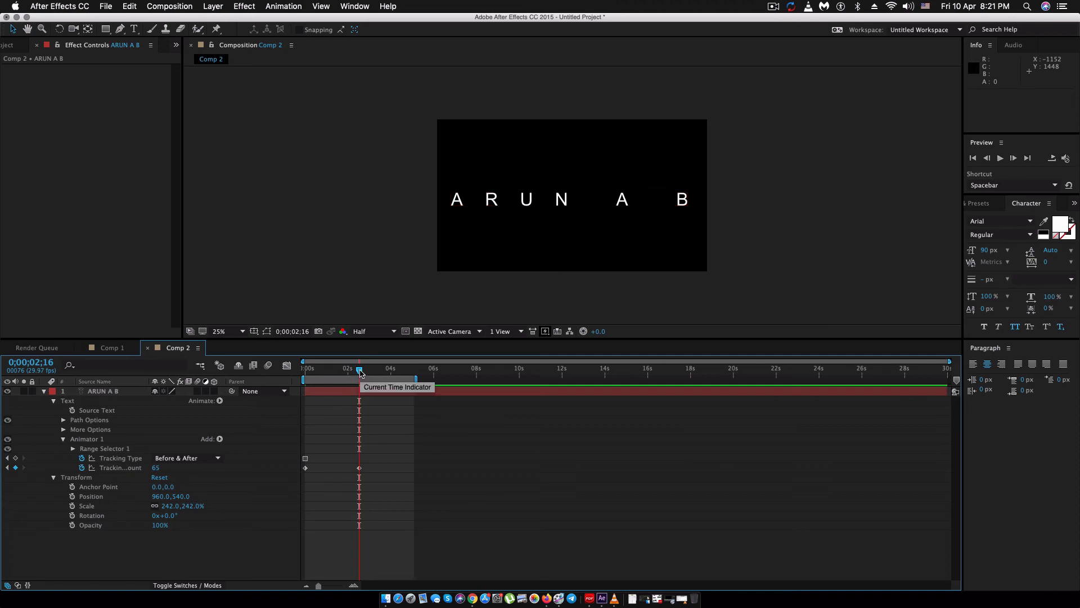
# - Set the text's Tracking Amount to 0 at 0;00;05;02
pyautogui.moveTo(361, 373); pyautogui.dragTo(410, 371)
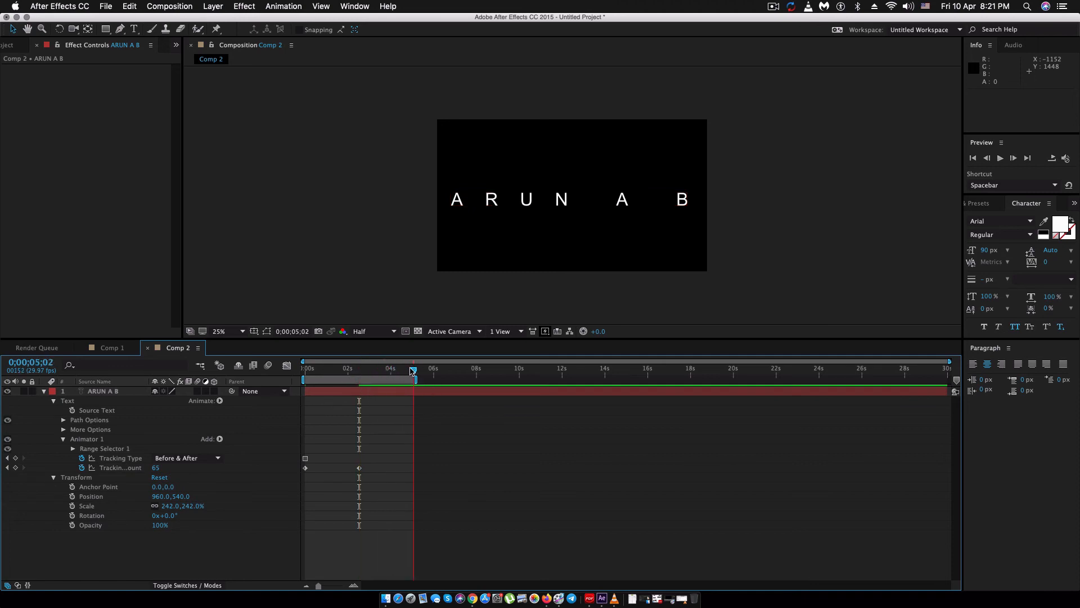
pyautogui.click(157, 470)
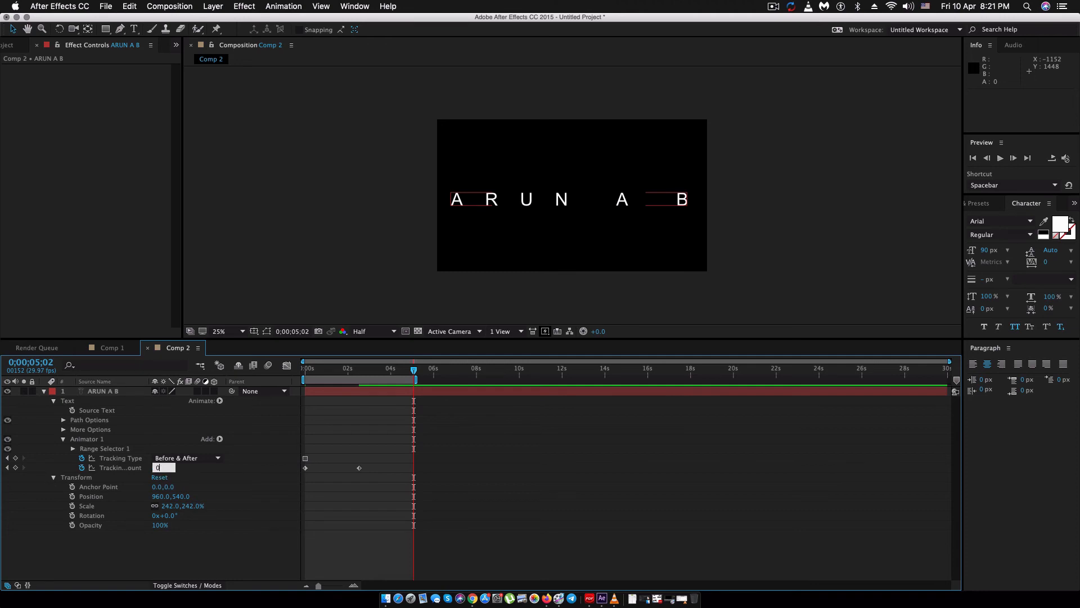
pyautogui.click(571, 198)
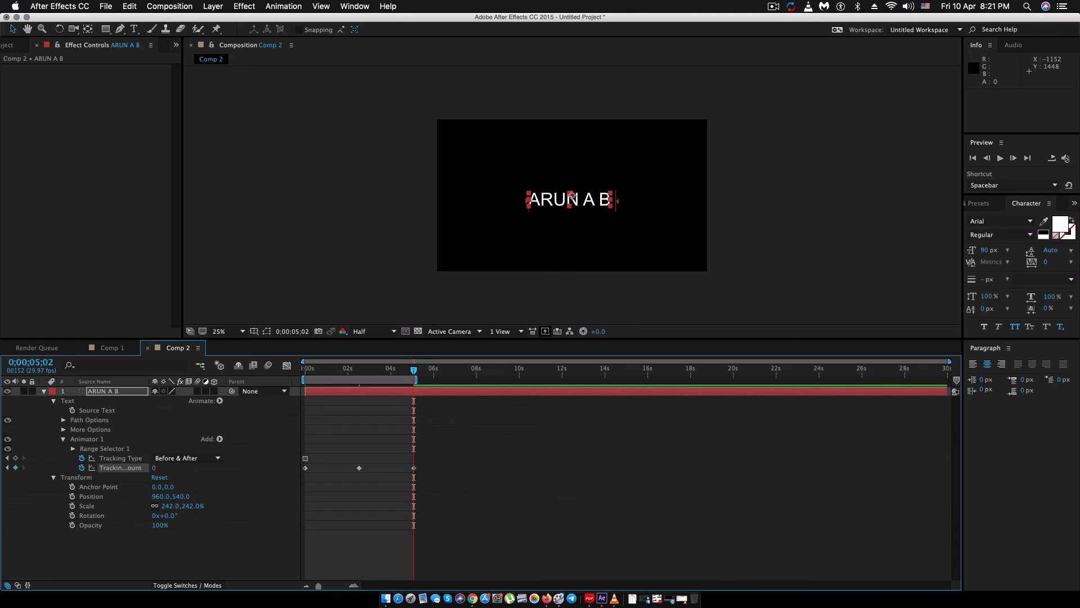
pyautogui.click(449, 456)
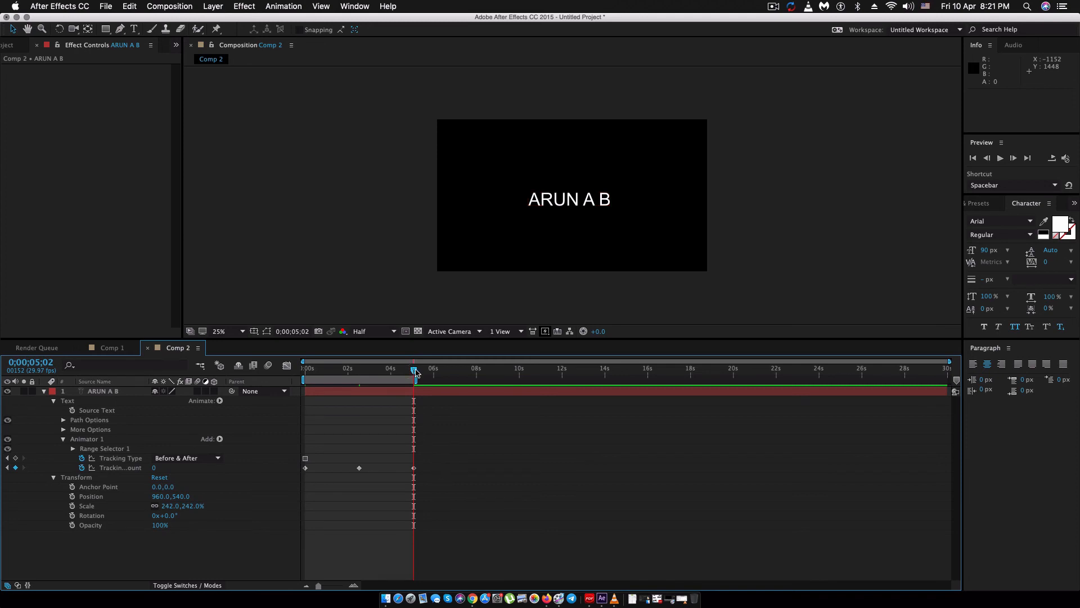
# - Apply Easy Ease to all three Tracking Amount keyframes and preview the text animation from the first frame
pyautogui.moveTo(416, 371); pyautogui.dragTo(306, 370)
pyautogui.moveTo(436, 464); pyautogui.dragTo(299, 472)
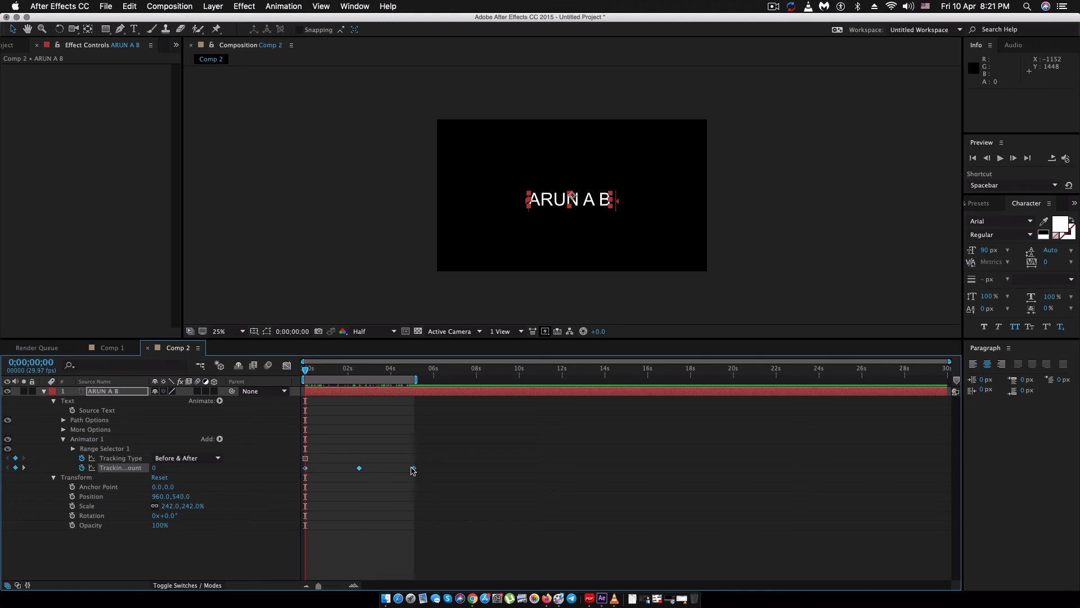
pyautogui.rightClick(413, 469)
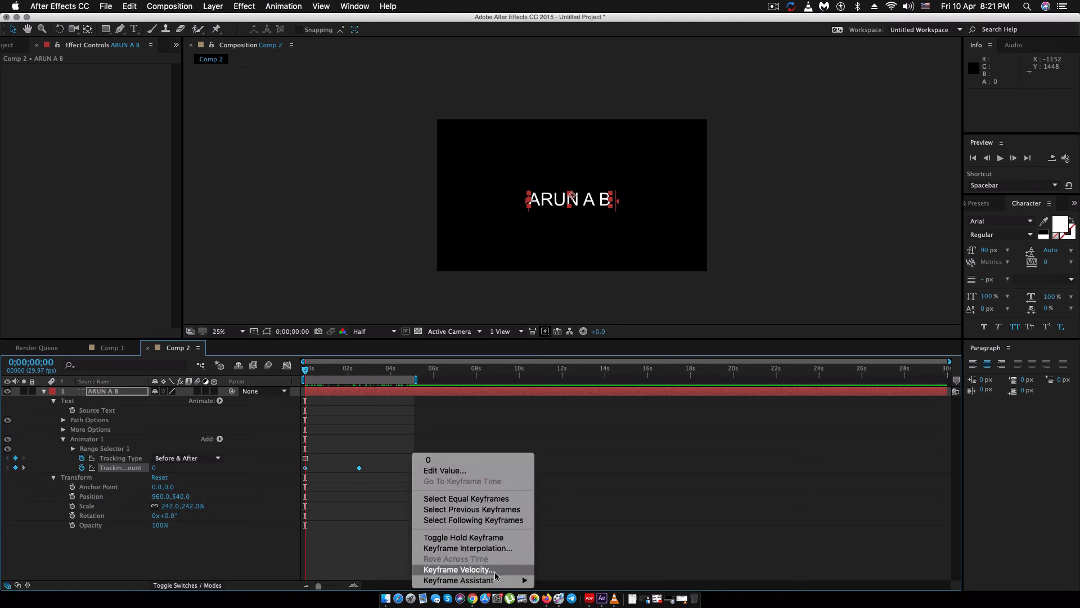
pyautogui.moveTo(492, 580)
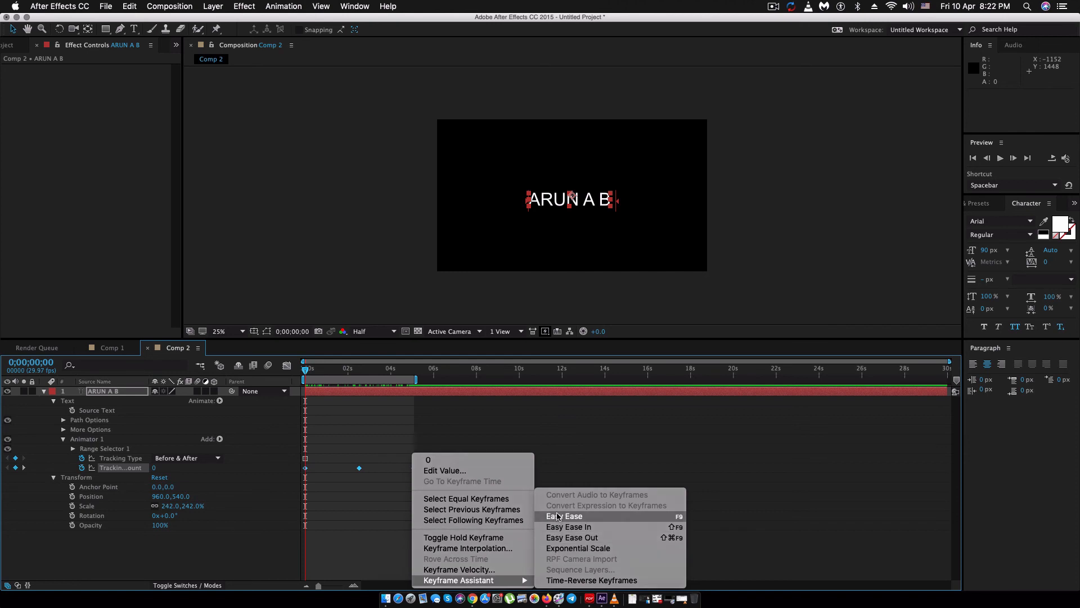
pyautogui.click(557, 516)
pyautogui.click(535, 499)
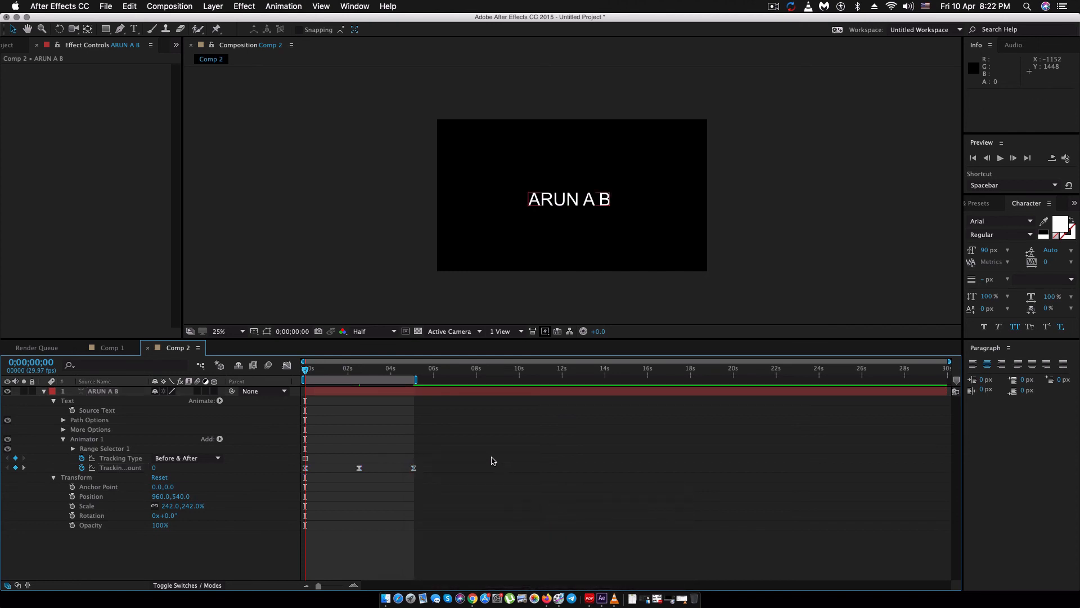
pyautogui.press('space')
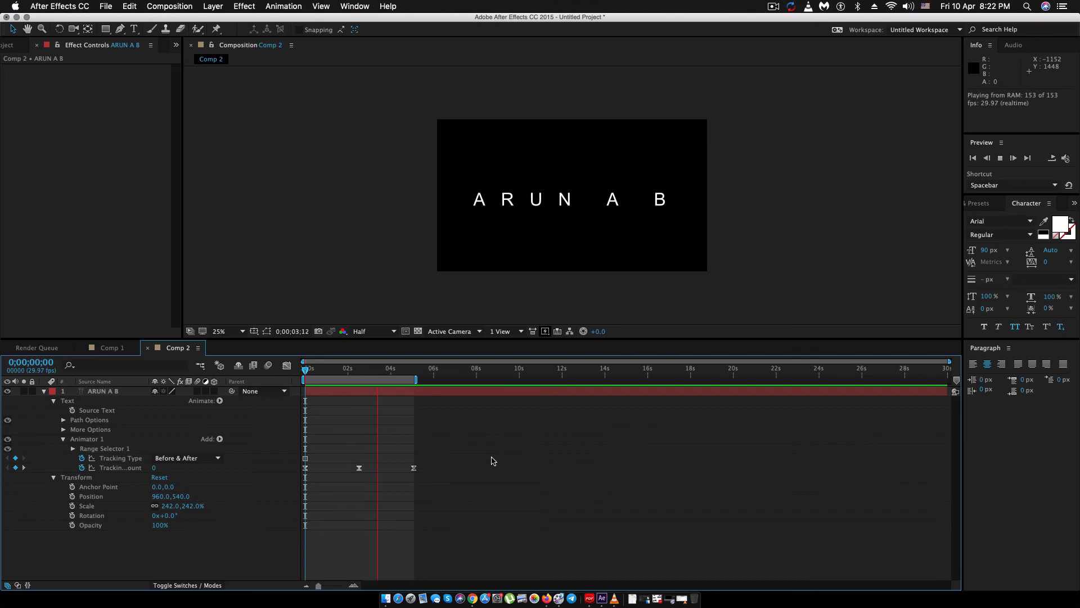
pyautogui.press('space')
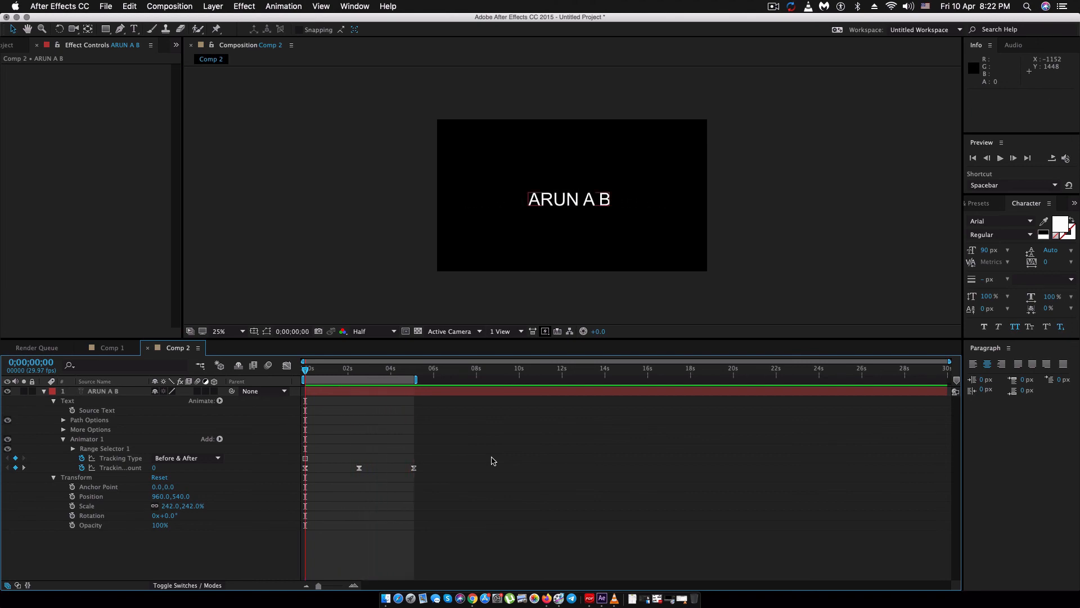
# - Apply the Fast Blur effect to the text layer in Comp 2
pyautogui.click(455, 391)
pyautogui.click(244, 6)
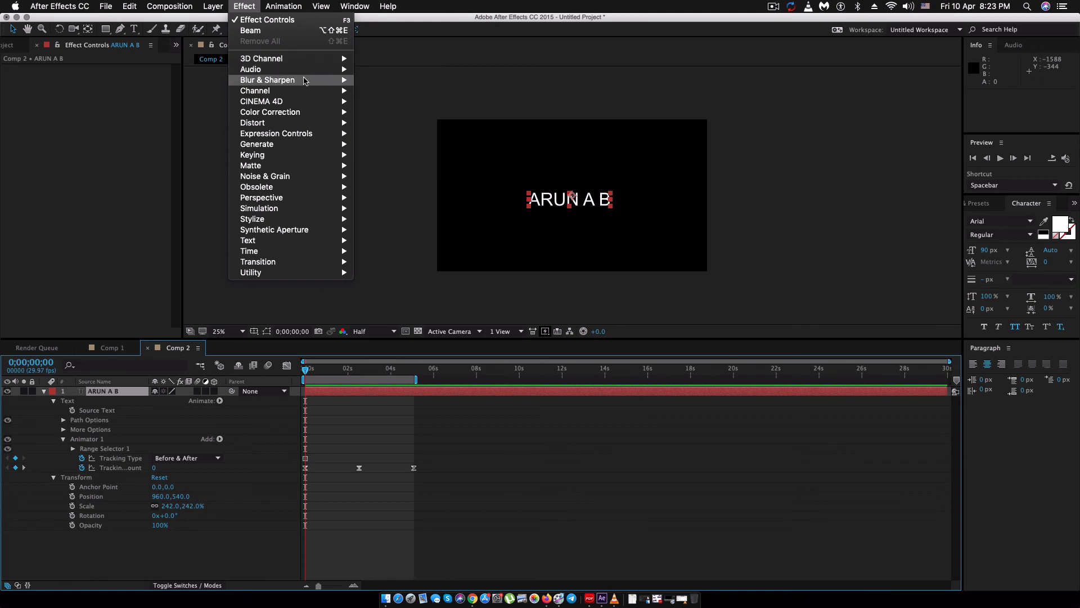
pyautogui.moveTo(293, 79)
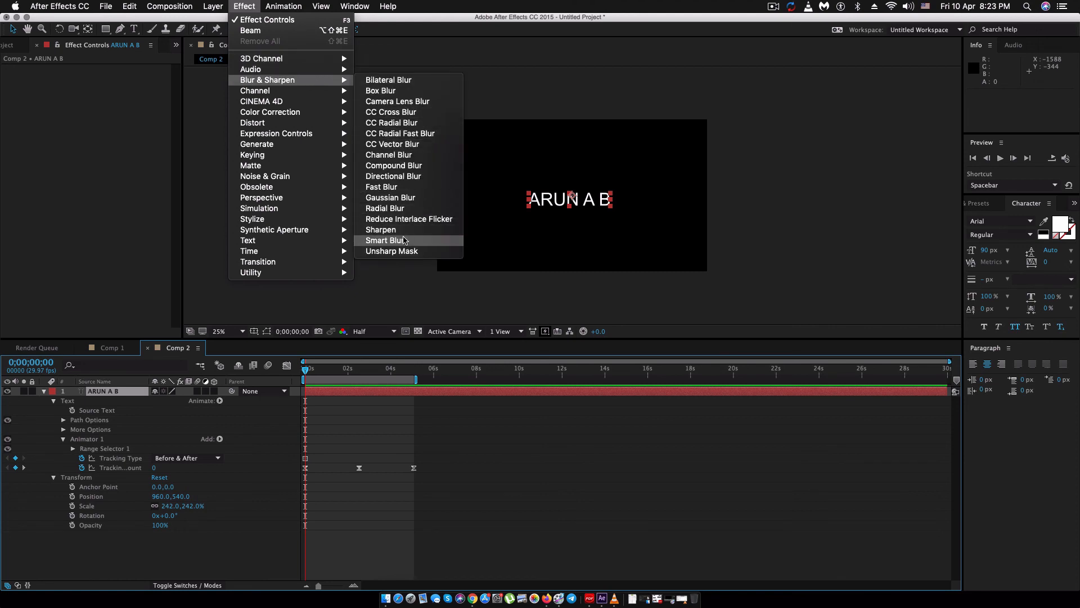
pyautogui.click(402, 188)
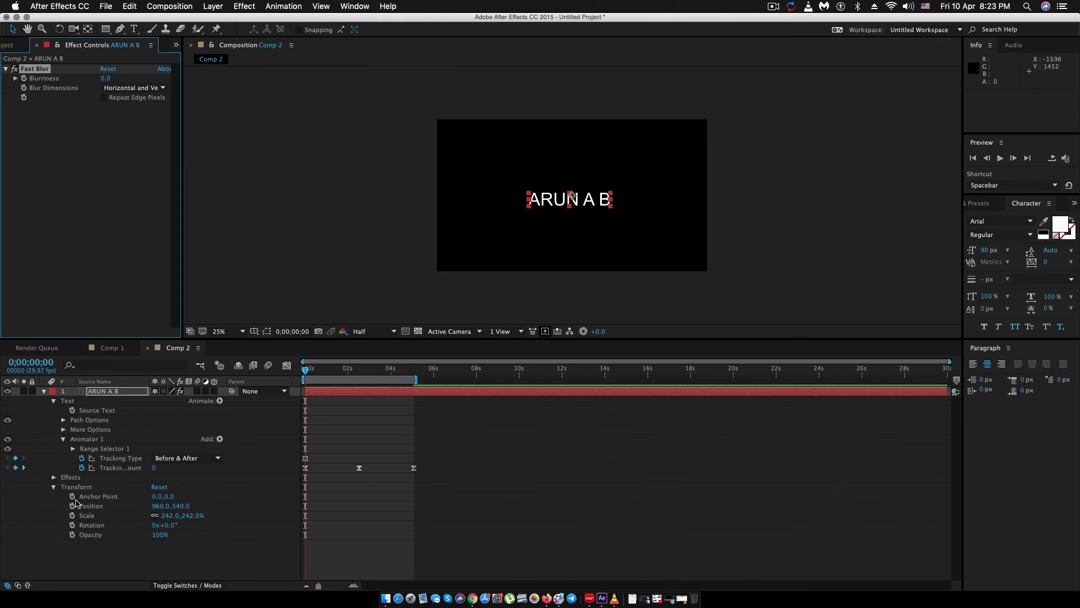
# - Add an expression to the Fast Blur's Blurriness that links it to the text animator's Tracking Amount
pyautogui.keyDown('alt'); pyautogui.click(24, 78); pyautogui.keyUp('alt')
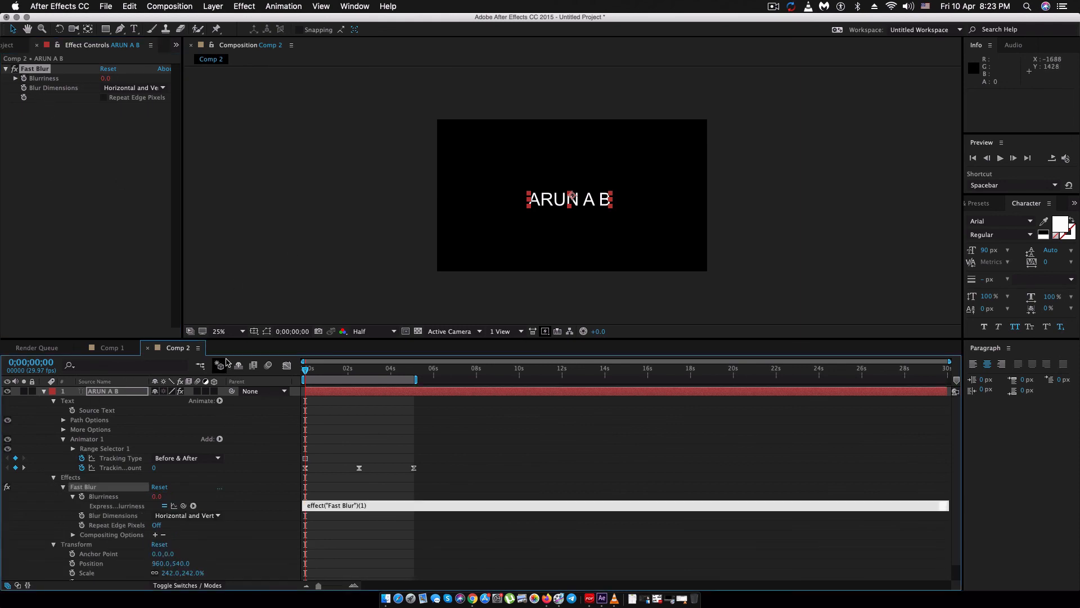
pyautogui.moveTo(184, 505); pyautogui.dragTo(124, 470)
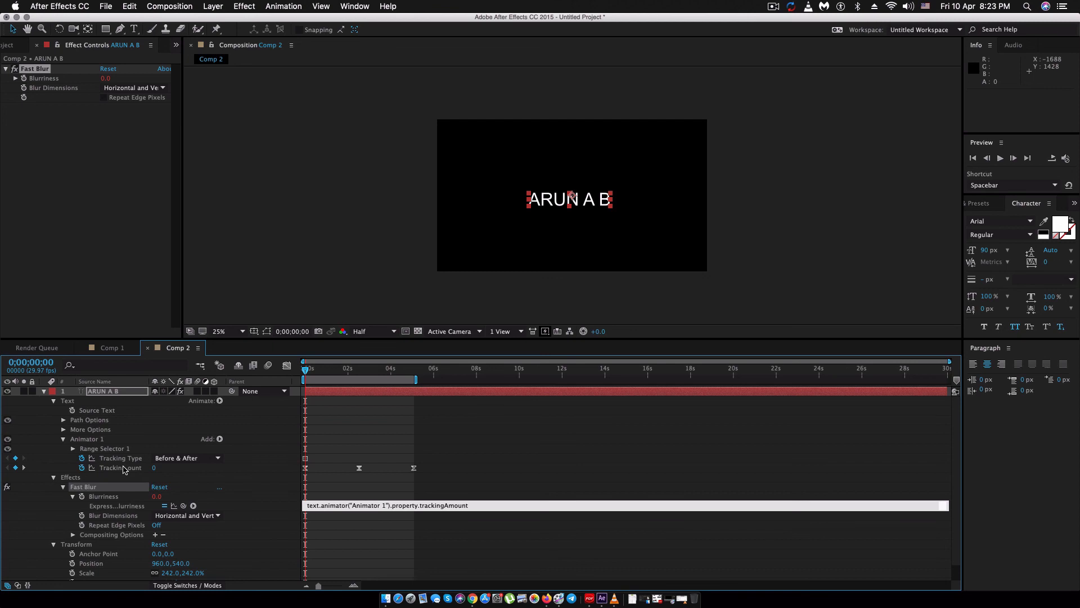
pyautogui.click(657, 538)
# - Play Comp 2 repeatedly to check how the text's blur follows its tracking animation
pyautogui.press('space')
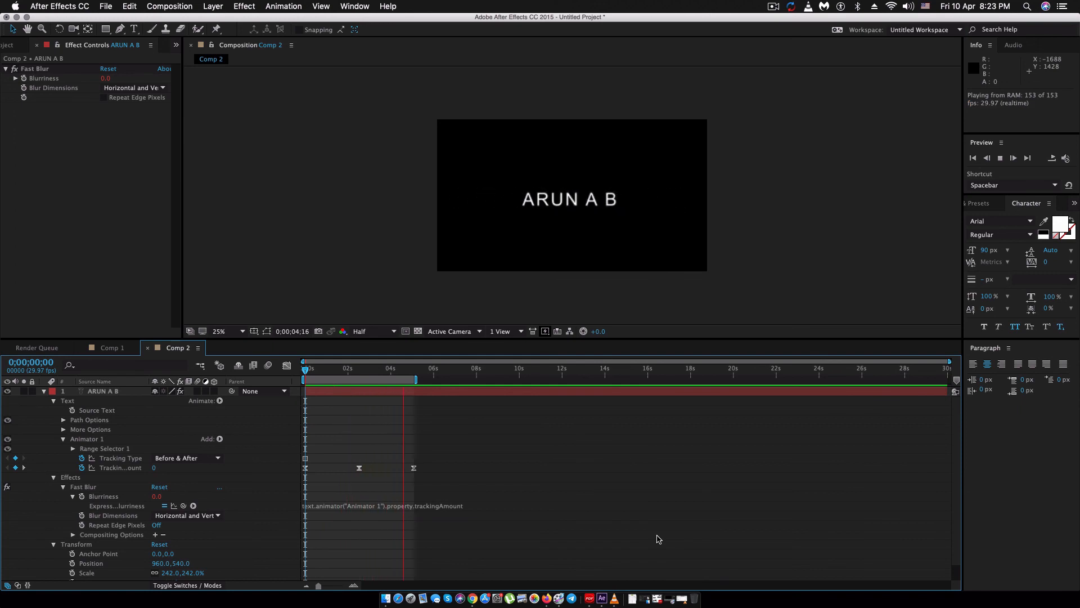
pyautogui.press('space')
pyautogui.press('space')
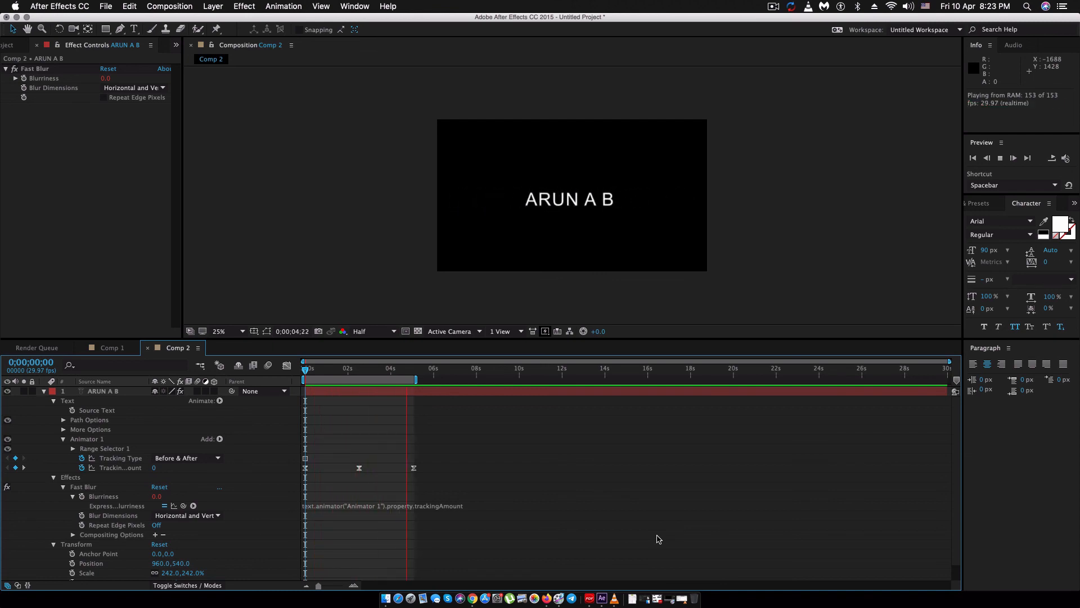
pyautogui.press('space')
pyautogui.press('space')
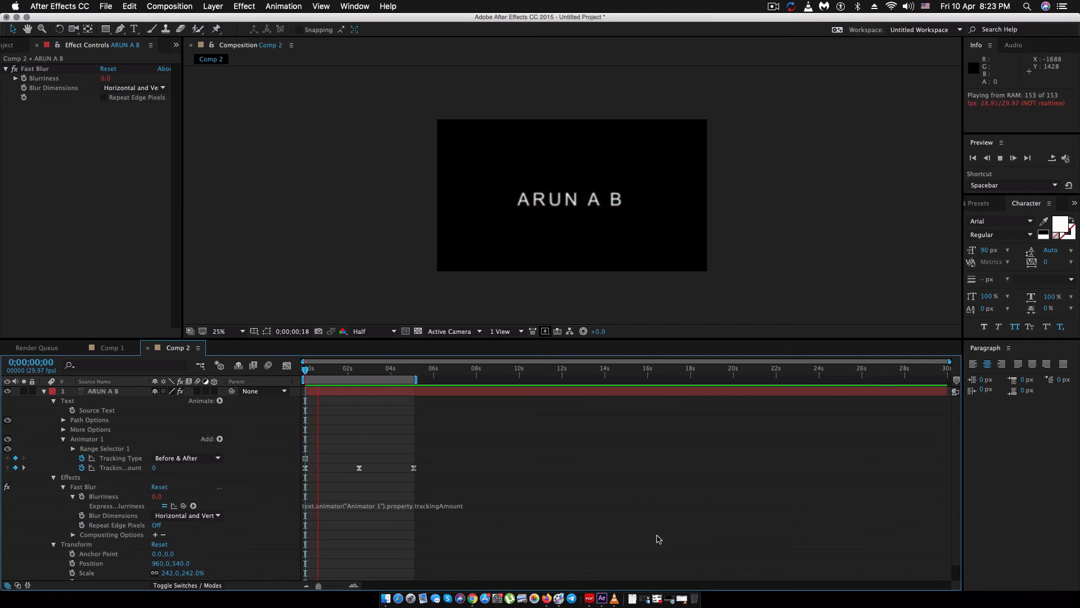